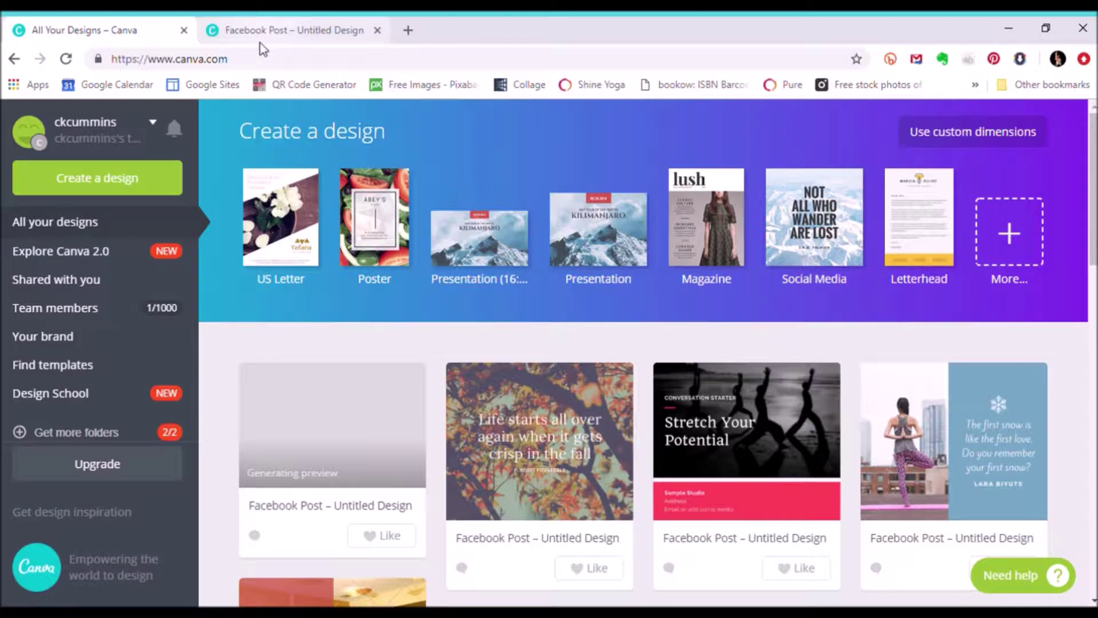
Switch to the open Facebook post design and browse its Canva layouts for alternative designs
click(282, 34)
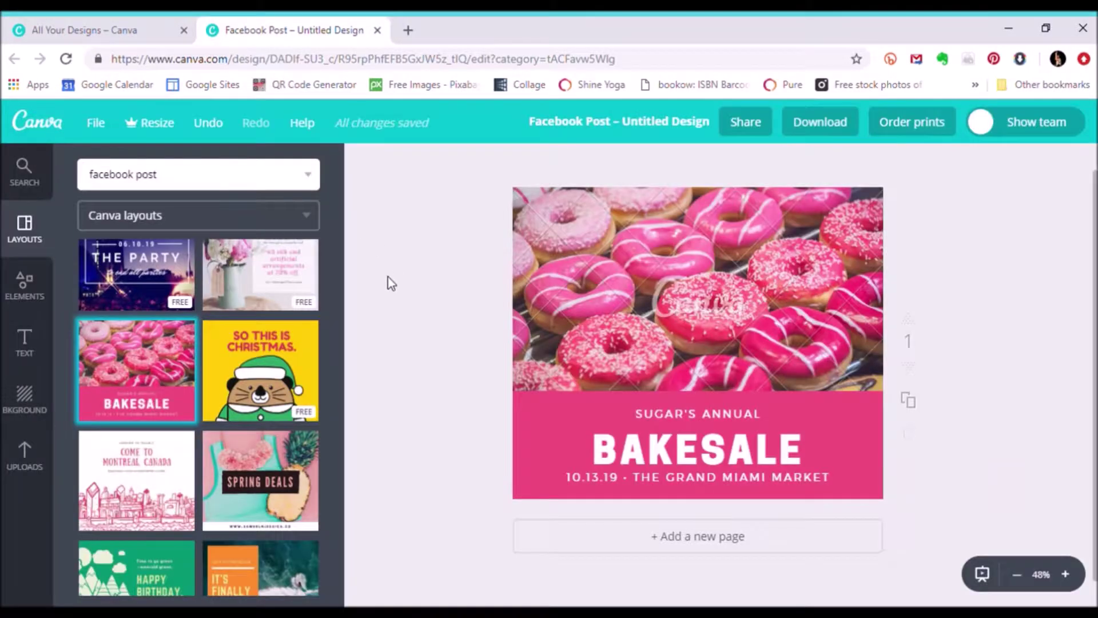
click(170, 179)
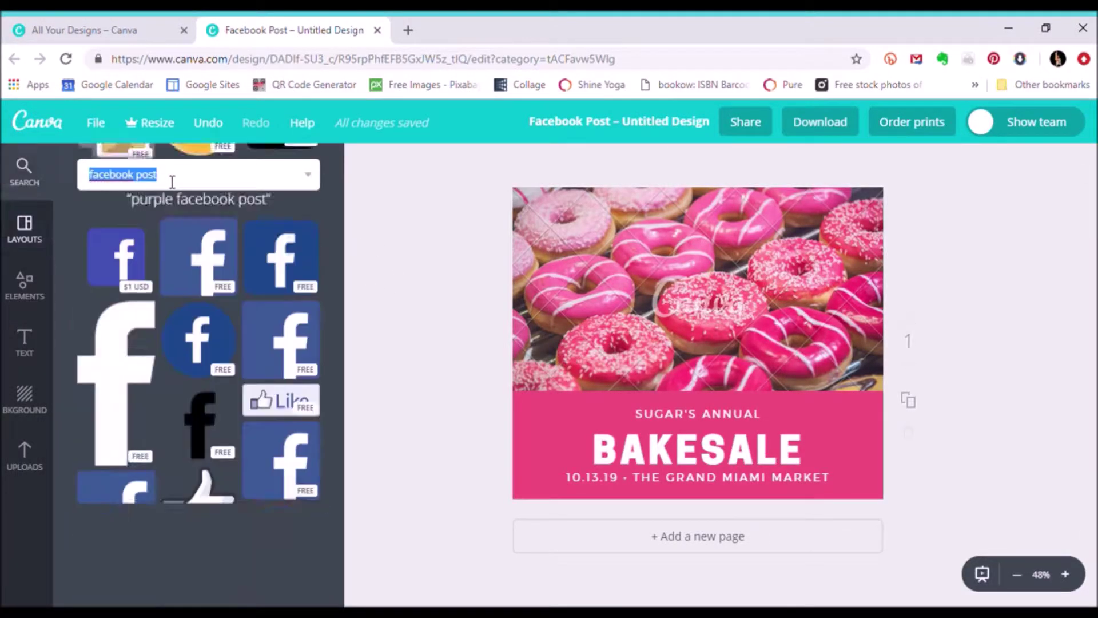
click(27, 232)
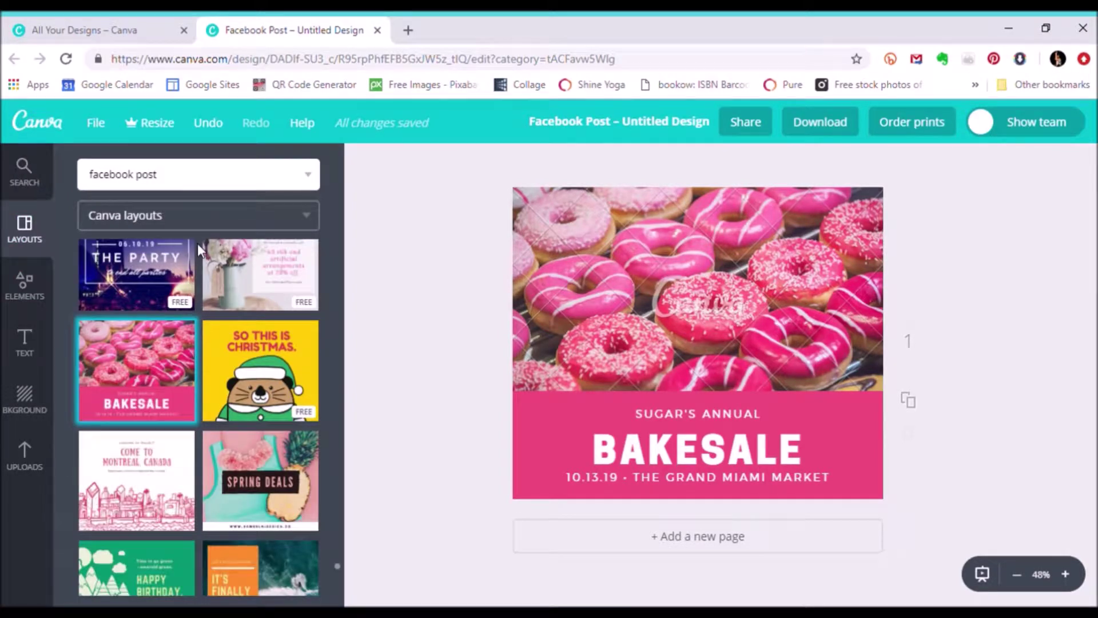
scroll(252, 397, up, 15)
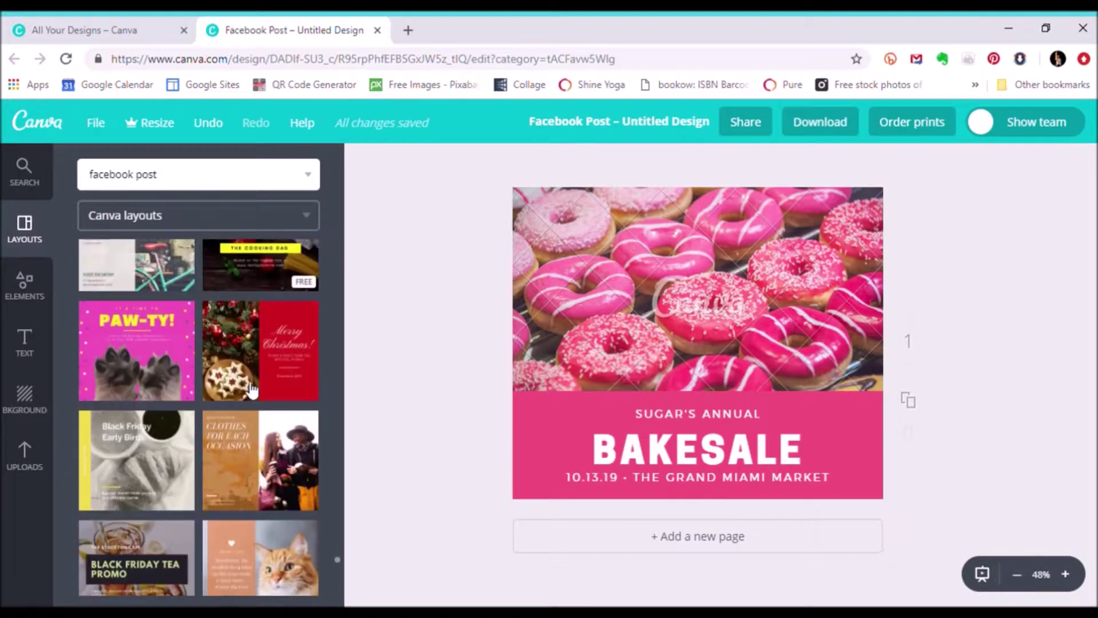
scroll(251, 391, up, 7)
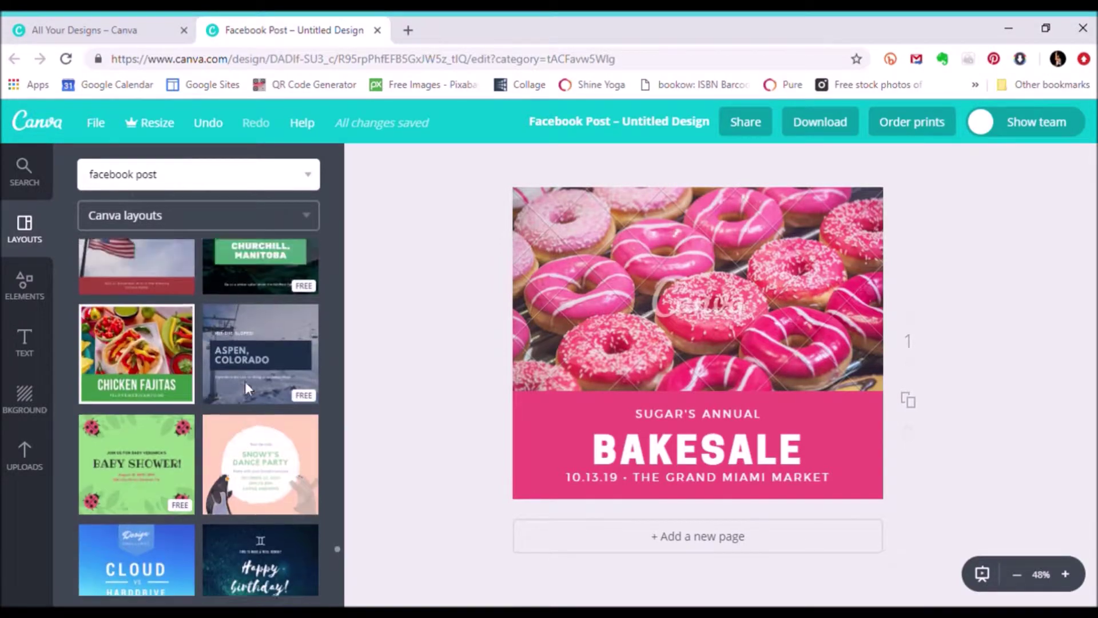
scroll(251, 390, up, 3)
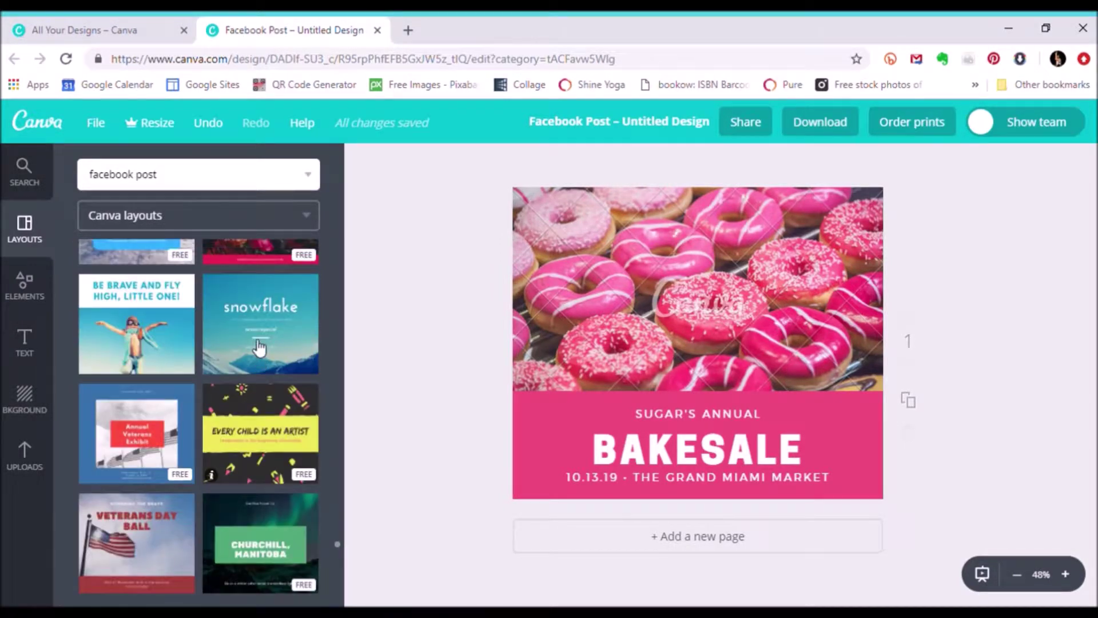
scroll(264, 346, up, 3)
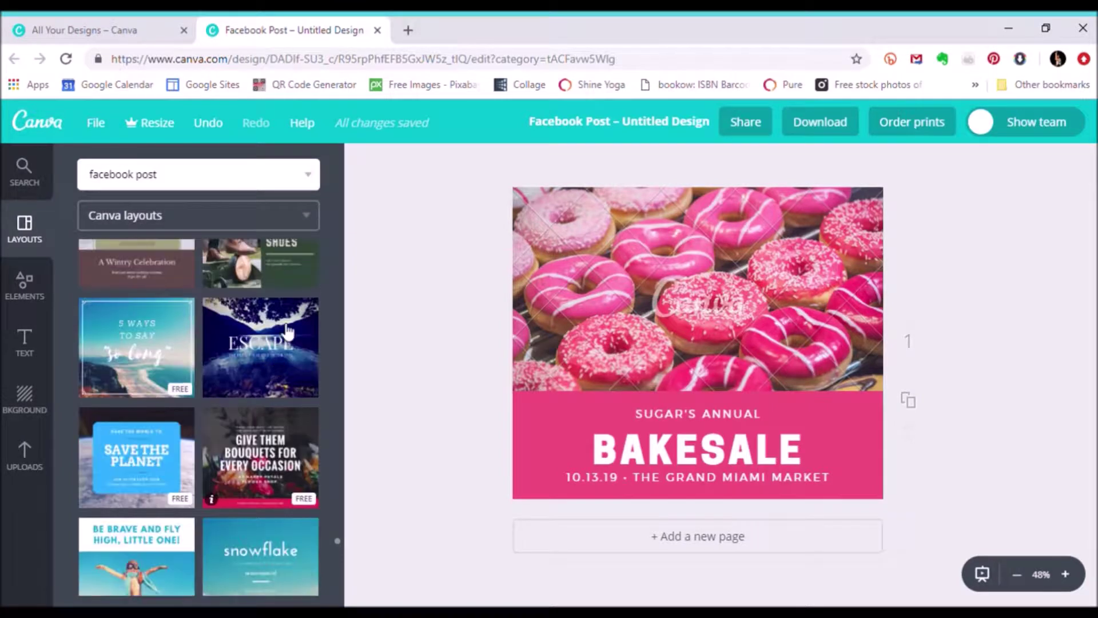
mouse_move(315, 323)
mouse_move(307, 429)
scroll(314, 429, up, 5)
mouse_move(269, 423)
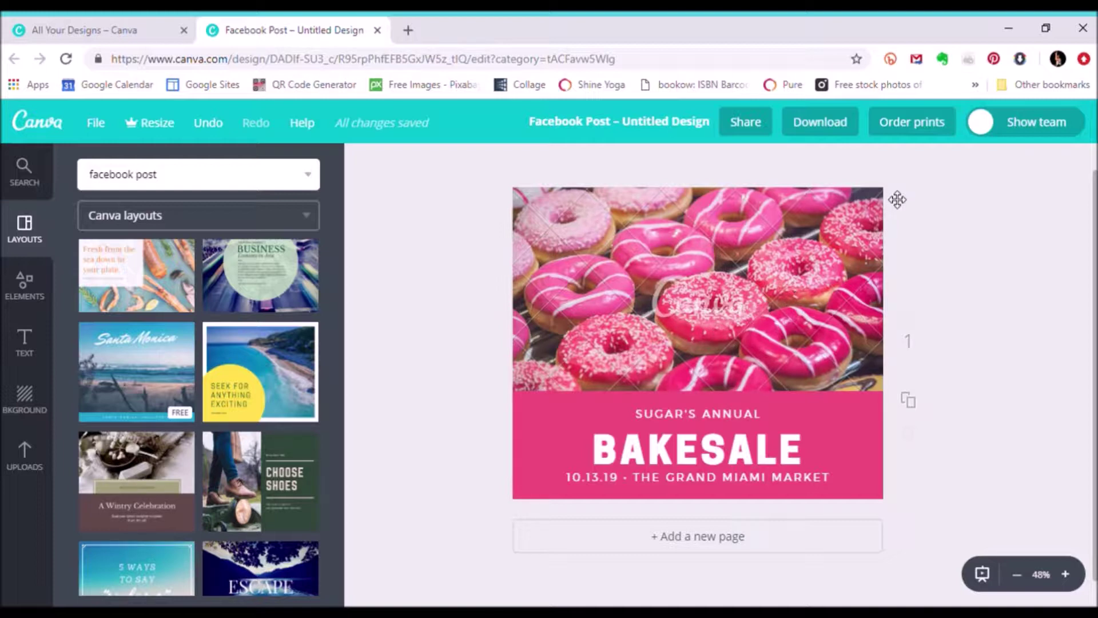
Delete the donut image from the picture frame, keeping the frame element in the layout
click(839, 274)
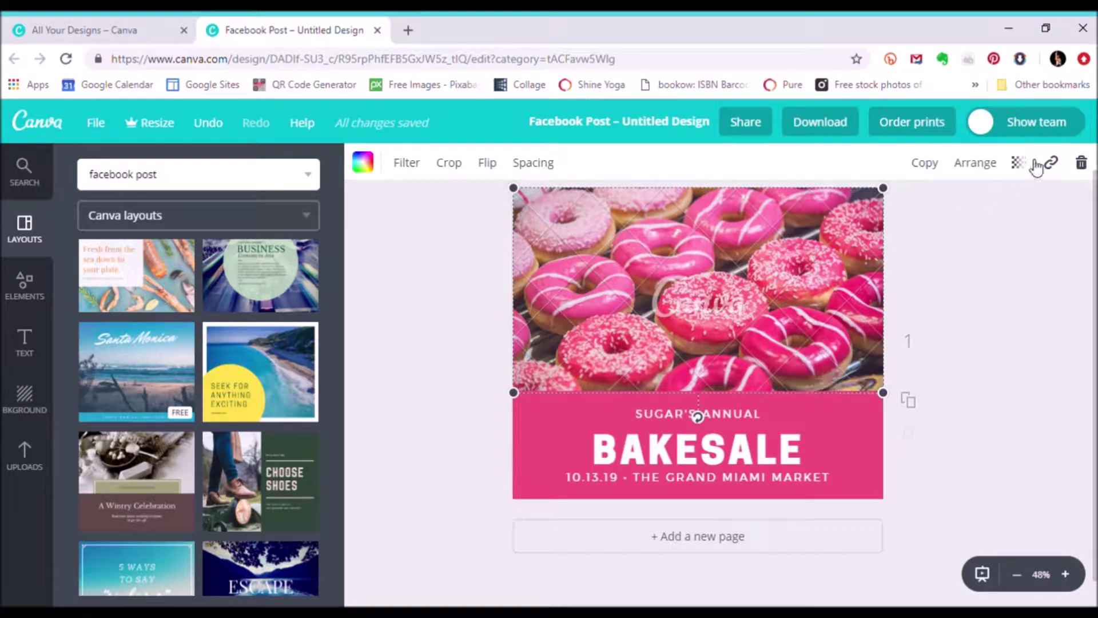
click(1080, 163)
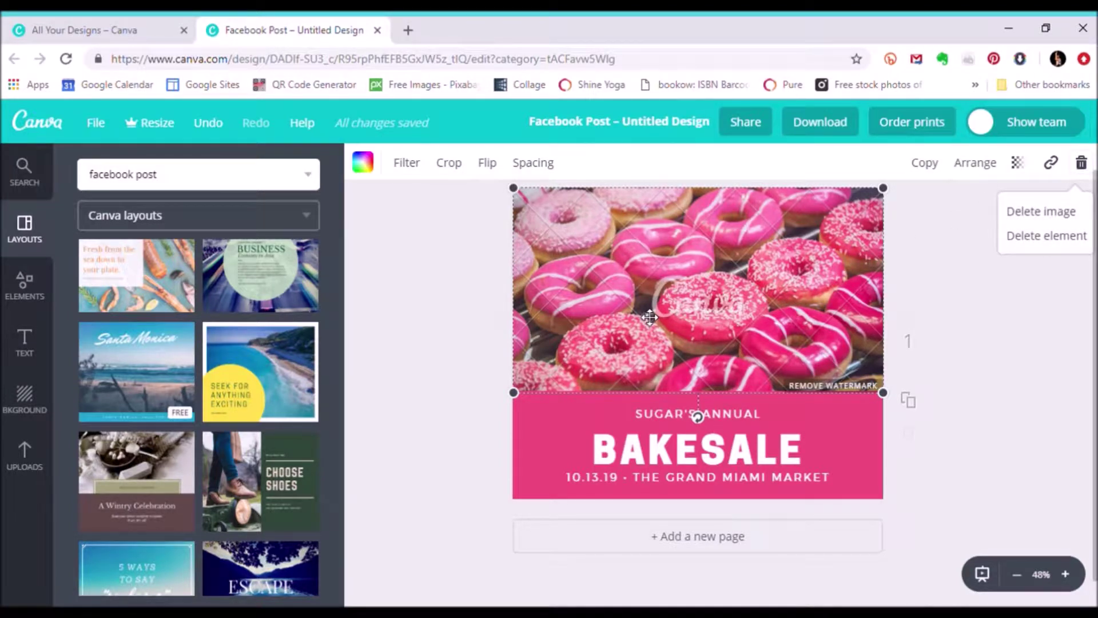
click(1048, 213)
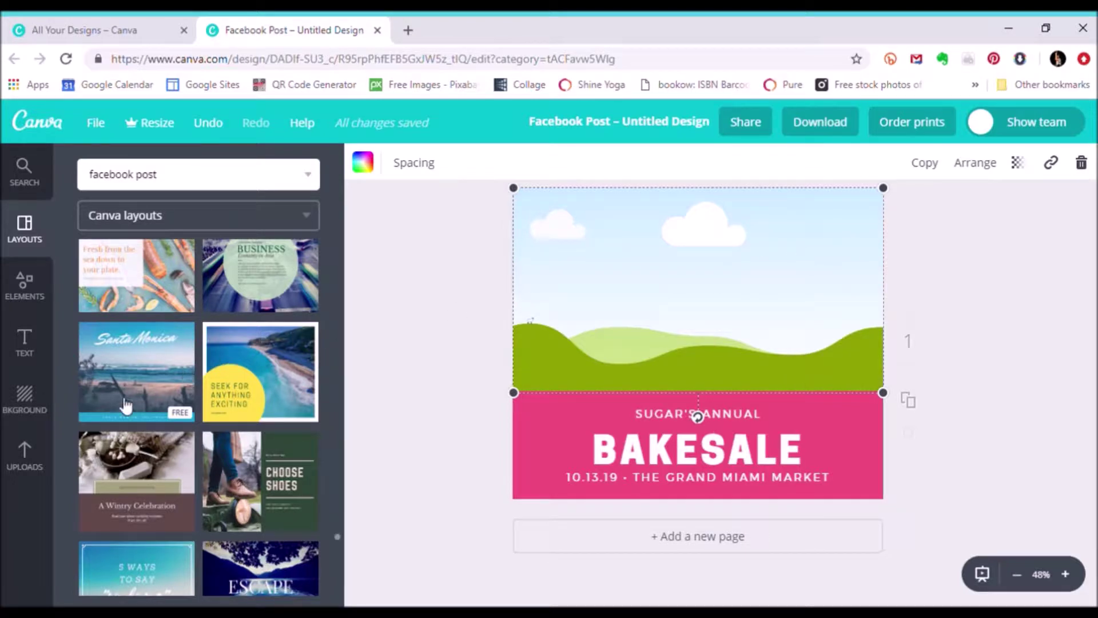
Insert the uploaded yoga backbend photo and crop it to a landscape area closely around the pose
click(30, 456)
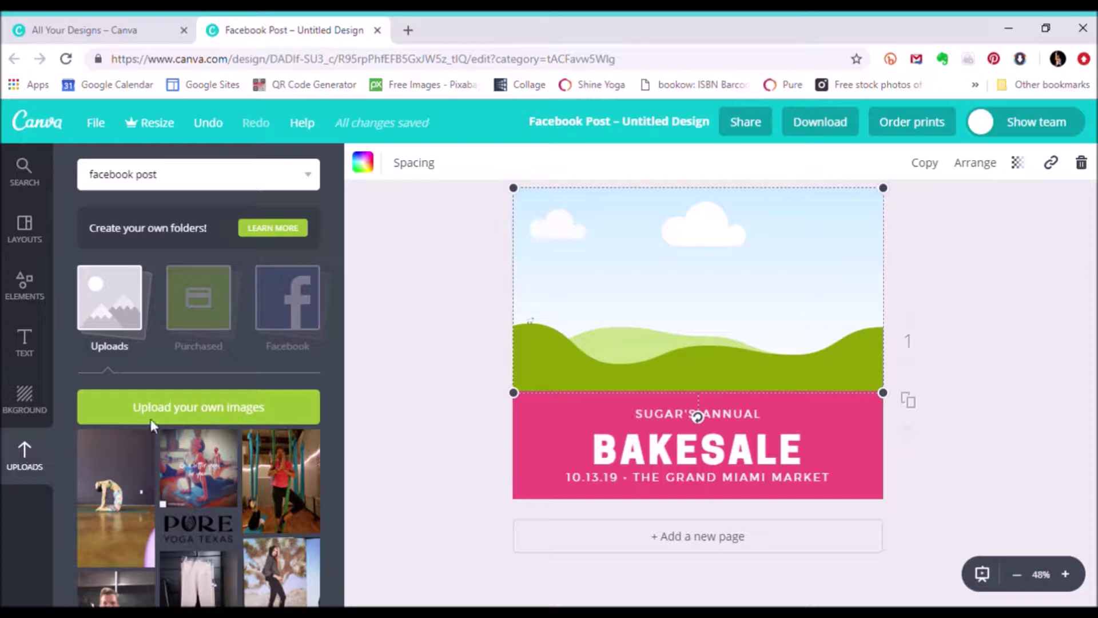
click(122, 496)
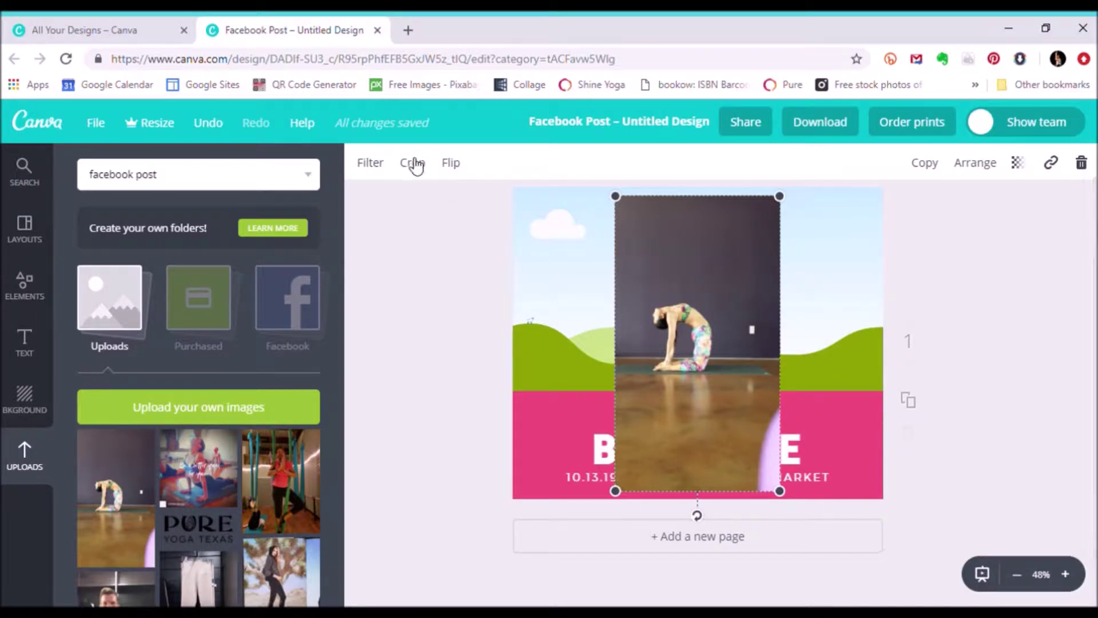
double_click(720, 397)
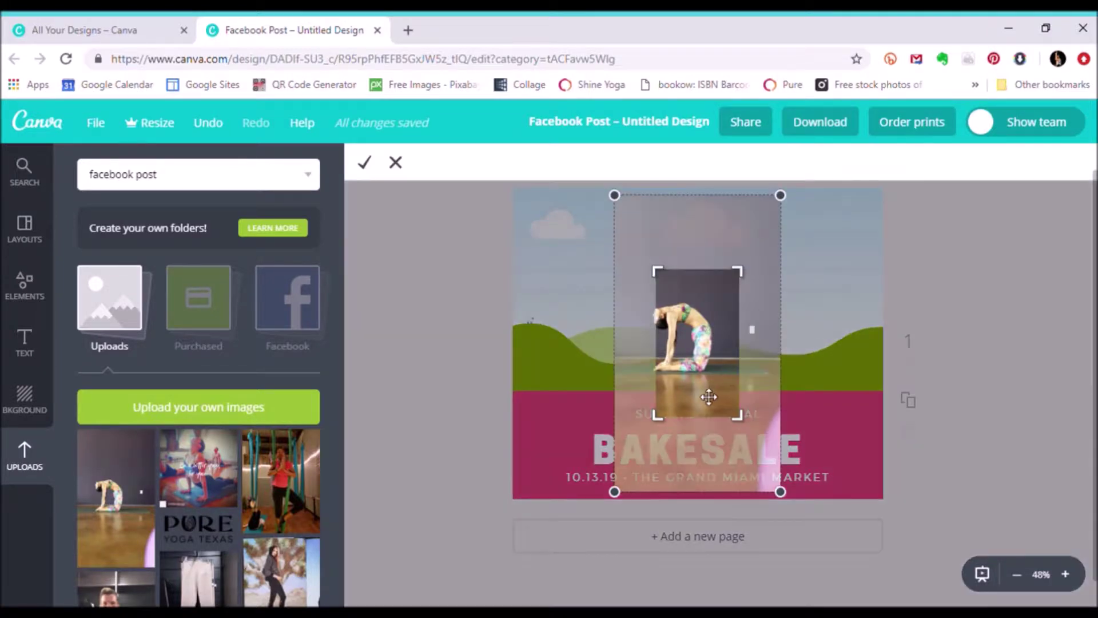
drag(660, 425, 606, 402)
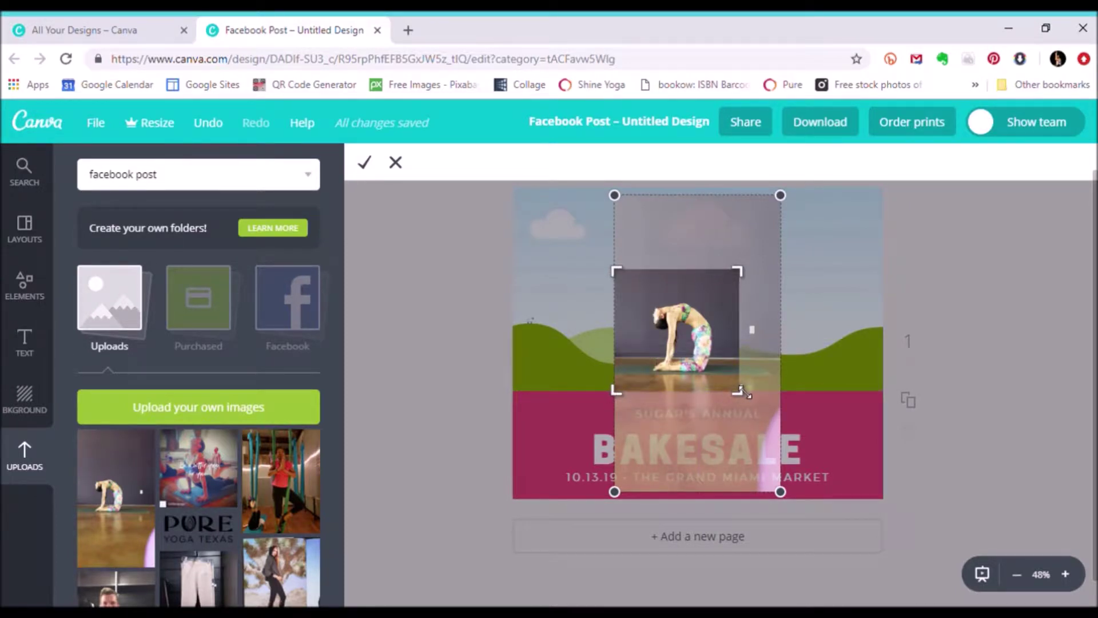
drag(741, 393, 748, 391)
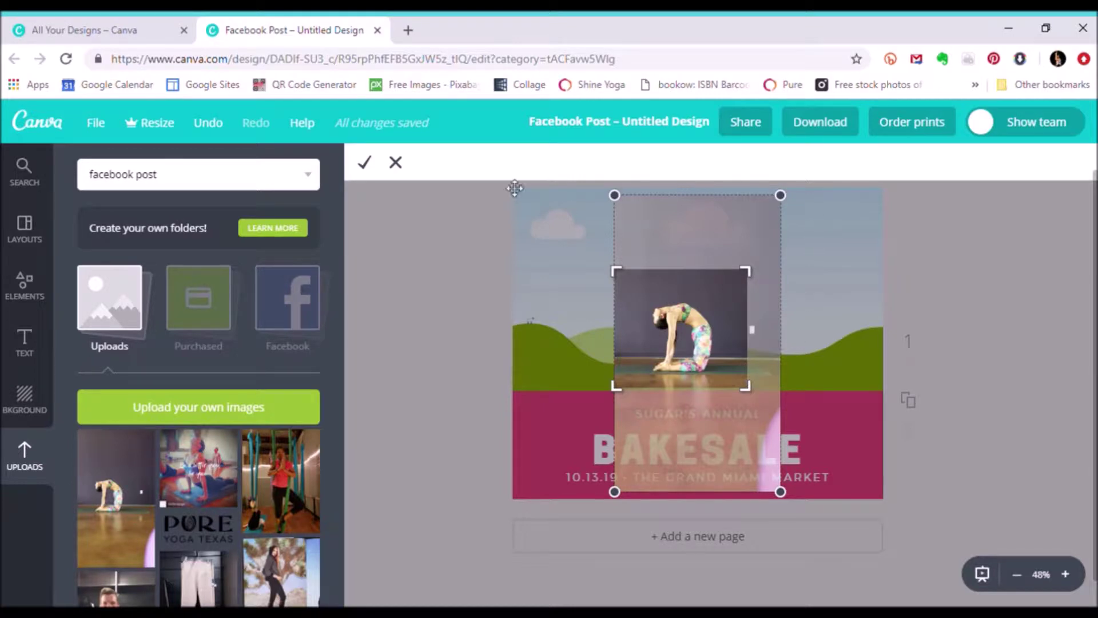
click(366, 163)
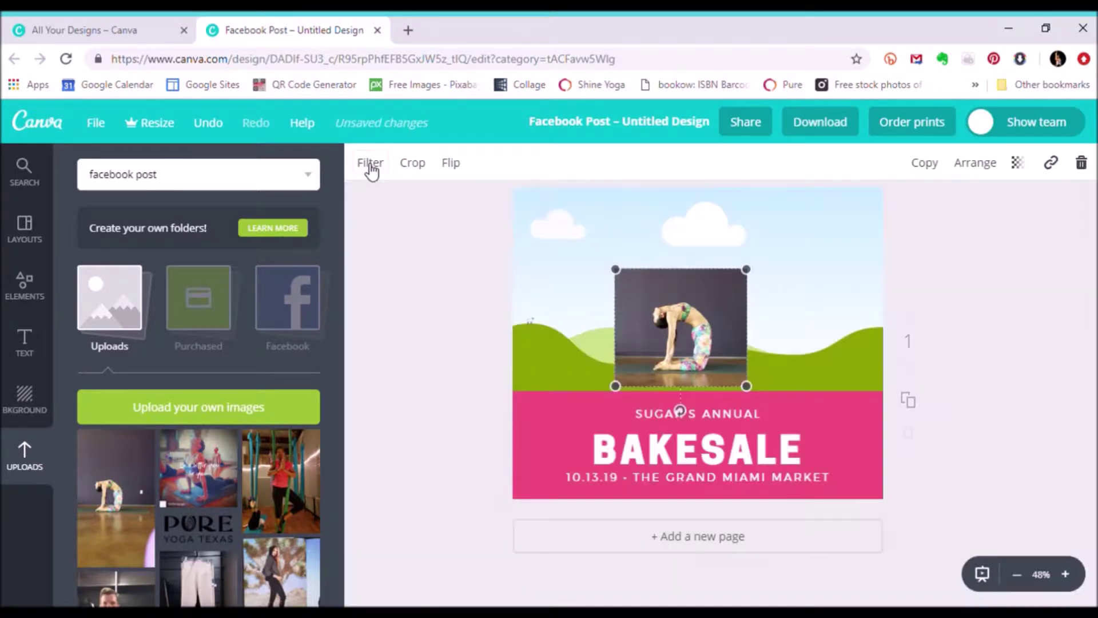
Enlarge the cropped photo to about 957 × 853 so it spans the page's width, and move it up over the picture area
drag(615, 386, 485, 455)
drag(867, 244, 902, 221)
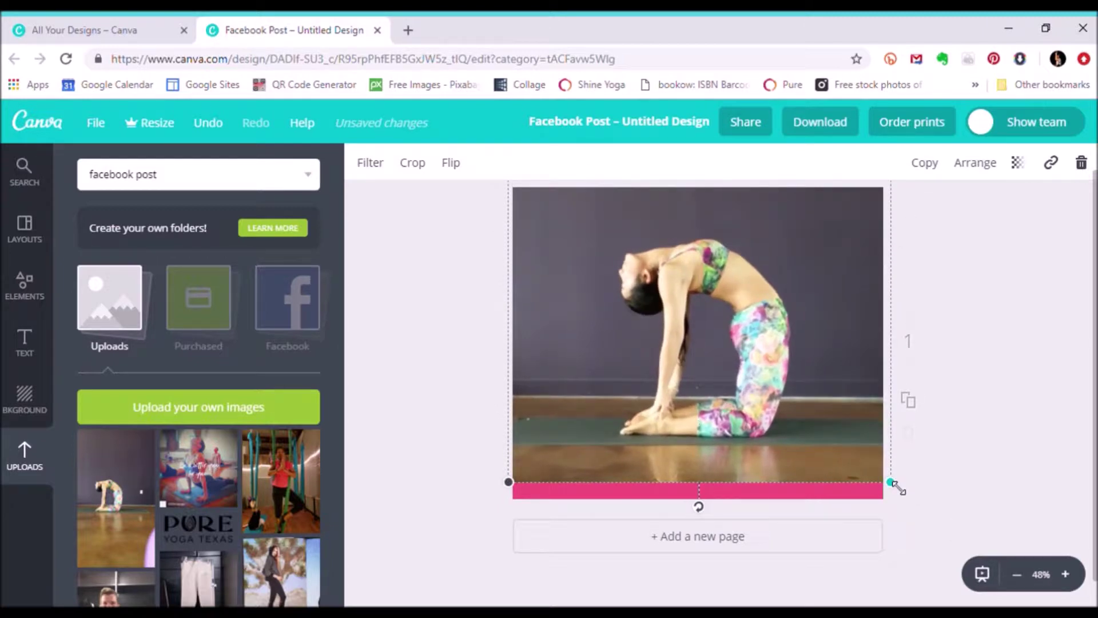
mouse_move(893, 483)
mouse_down()
mouse_move(859, 450)
mouse_move(890, 479)
mouse_up()
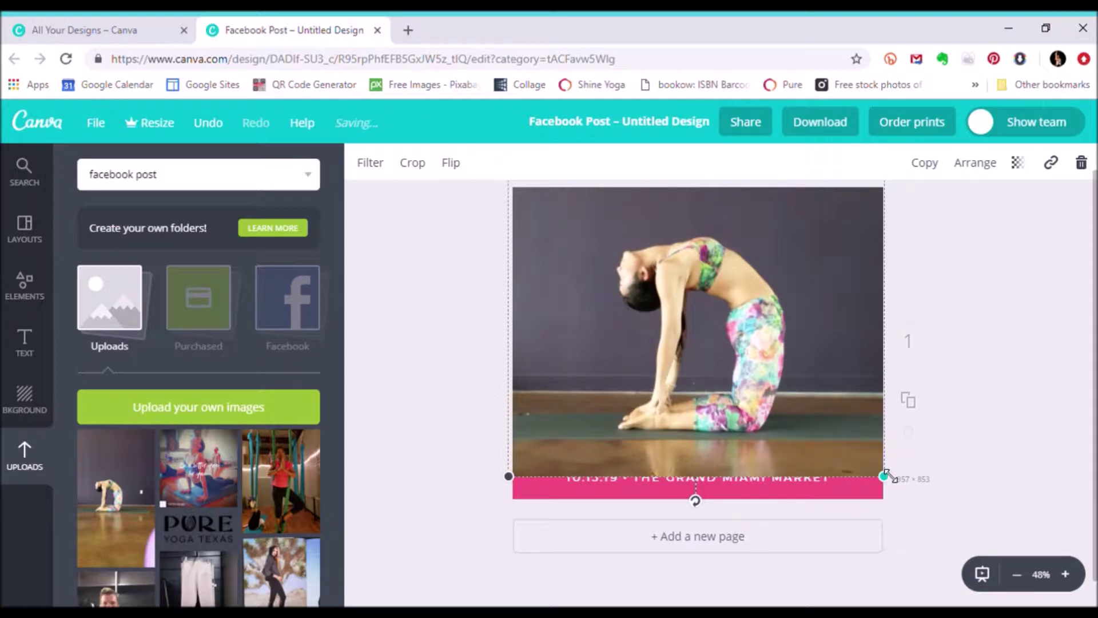
drag(851, 420, 850, 377)
double_click(850, 377)
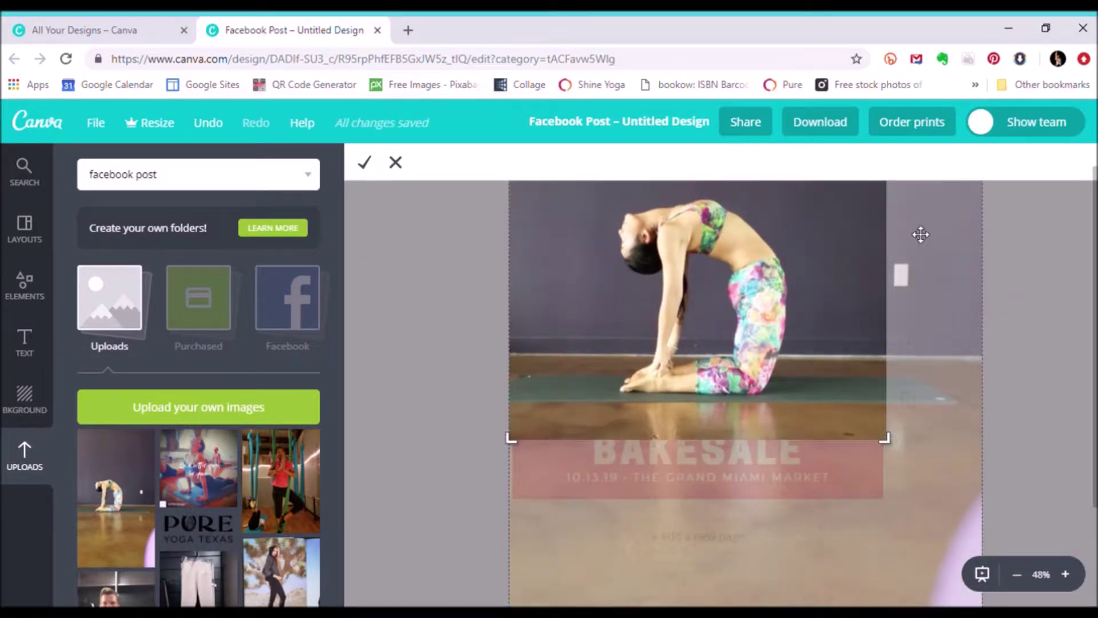
click(961, 238)
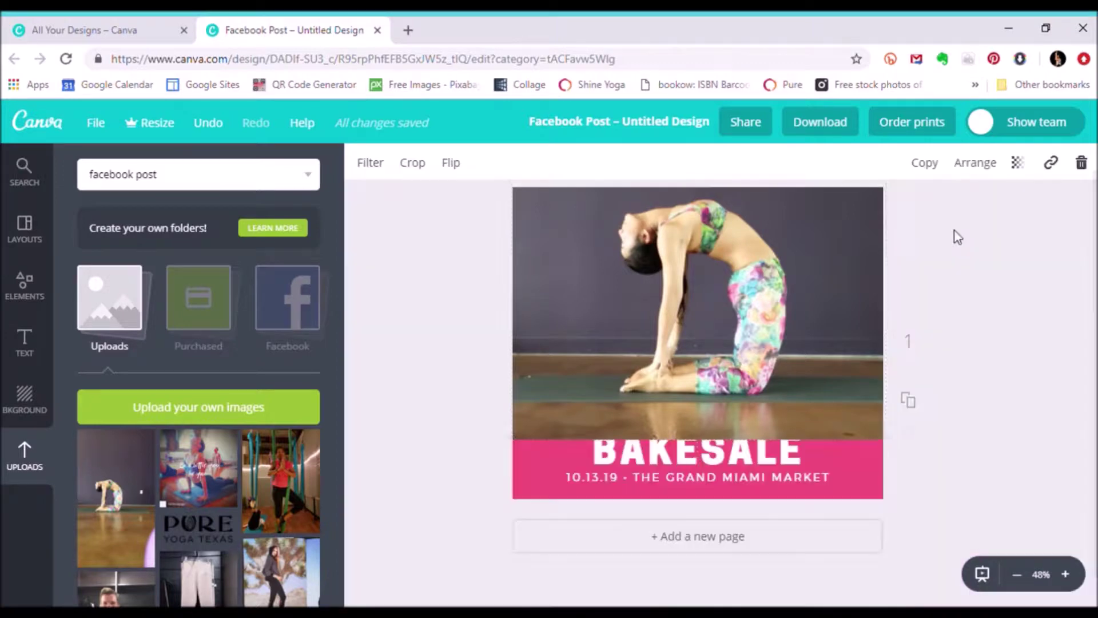
Send the yoga photo back behind the text and pink banner, and nudge it slightly upward
click(986, 170)
click(968, 235)
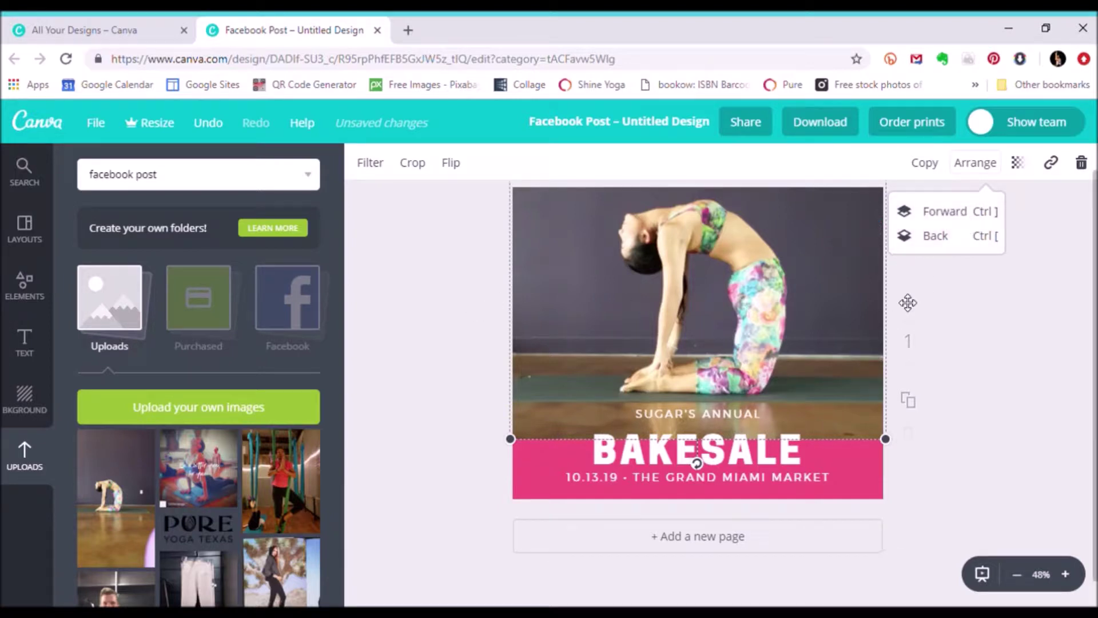
click(942, 236)
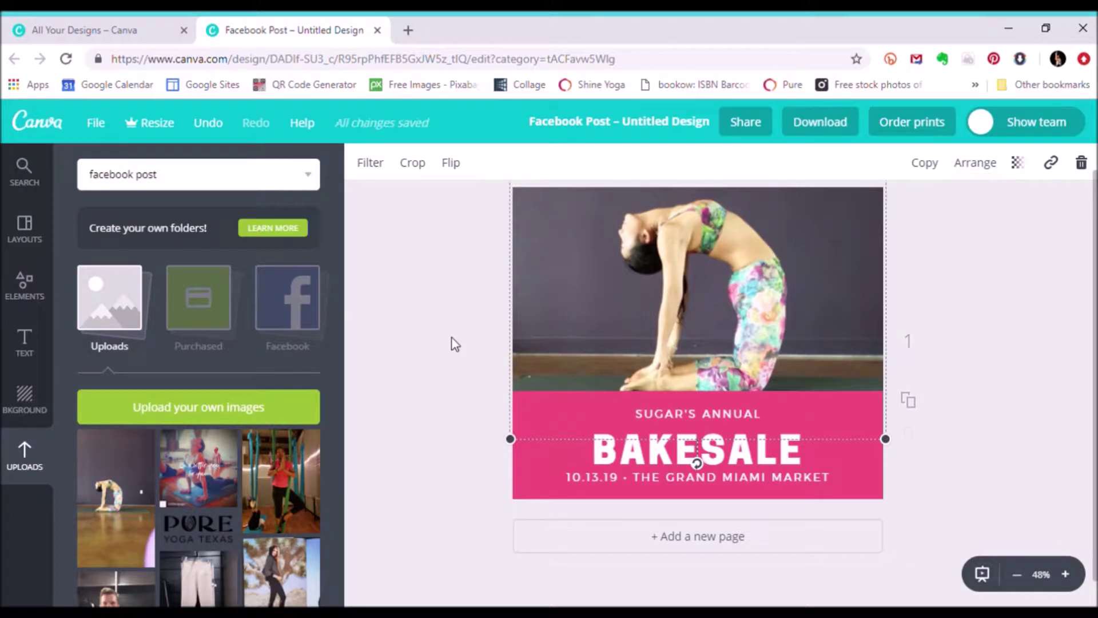
click(1009, 382)
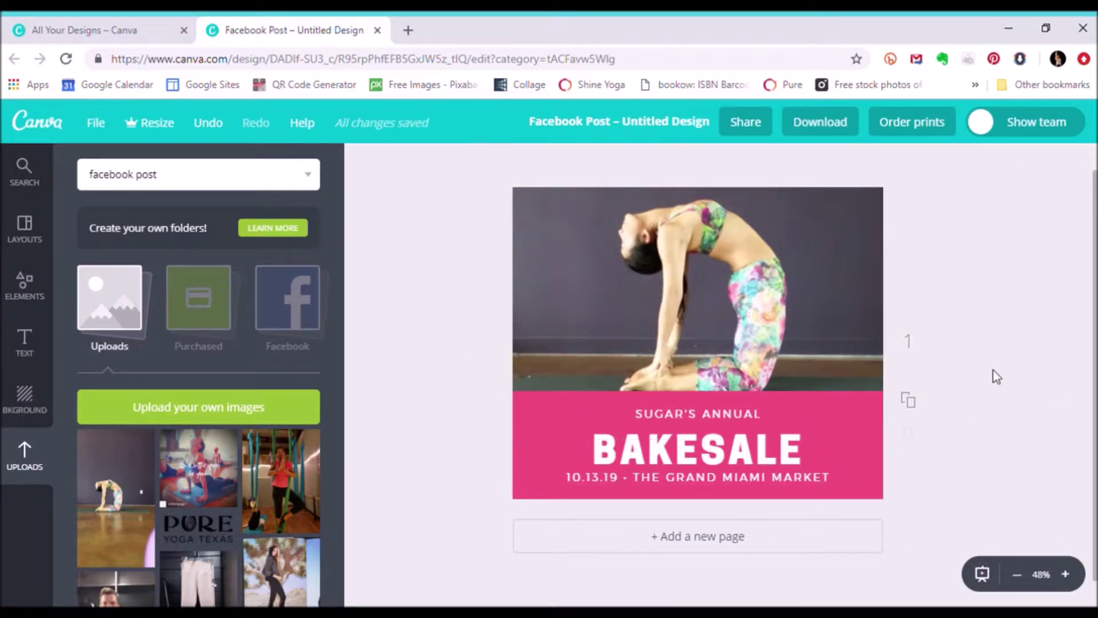
click(847, 329)
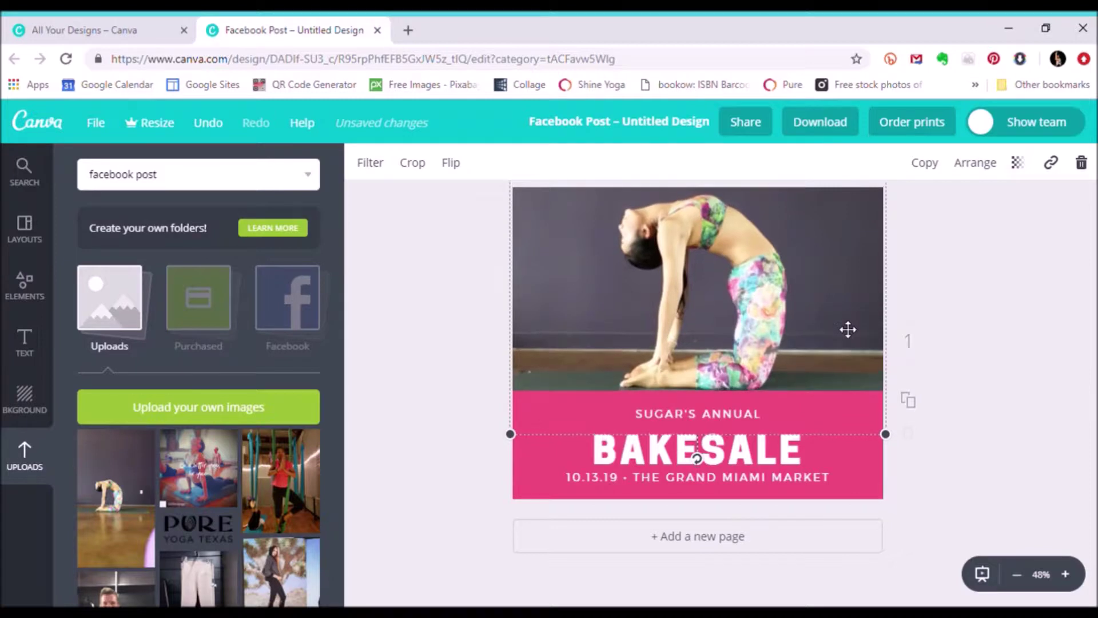
click(487, 370)
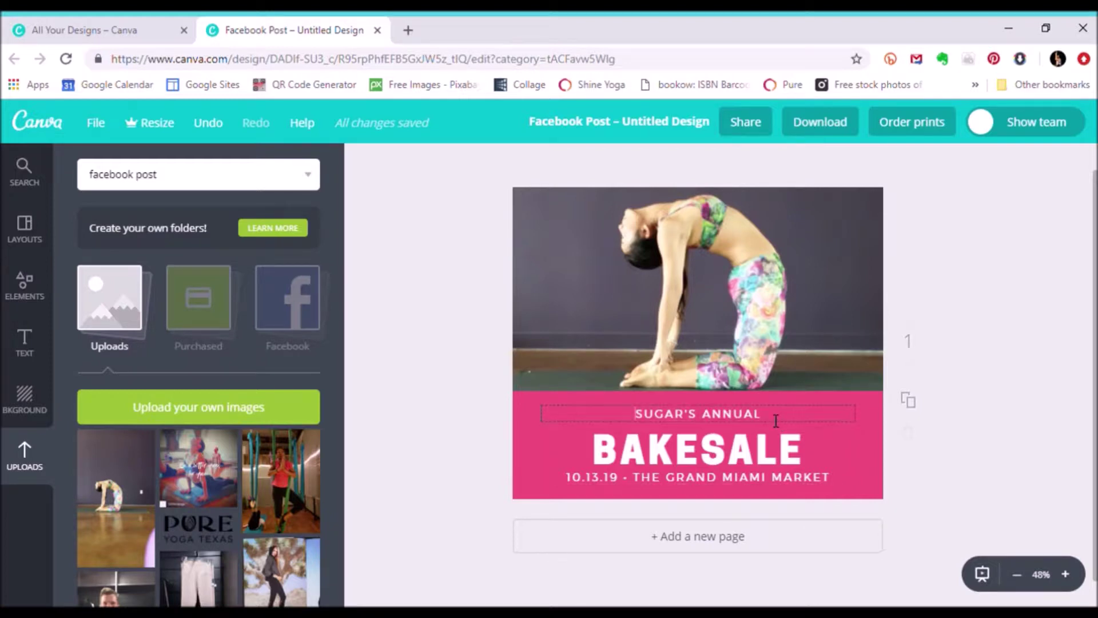
Replace the small line "SUGAR'S ANNUAL" above the headline with "NEW YOGA CLASS!"
key(ctrl+z)
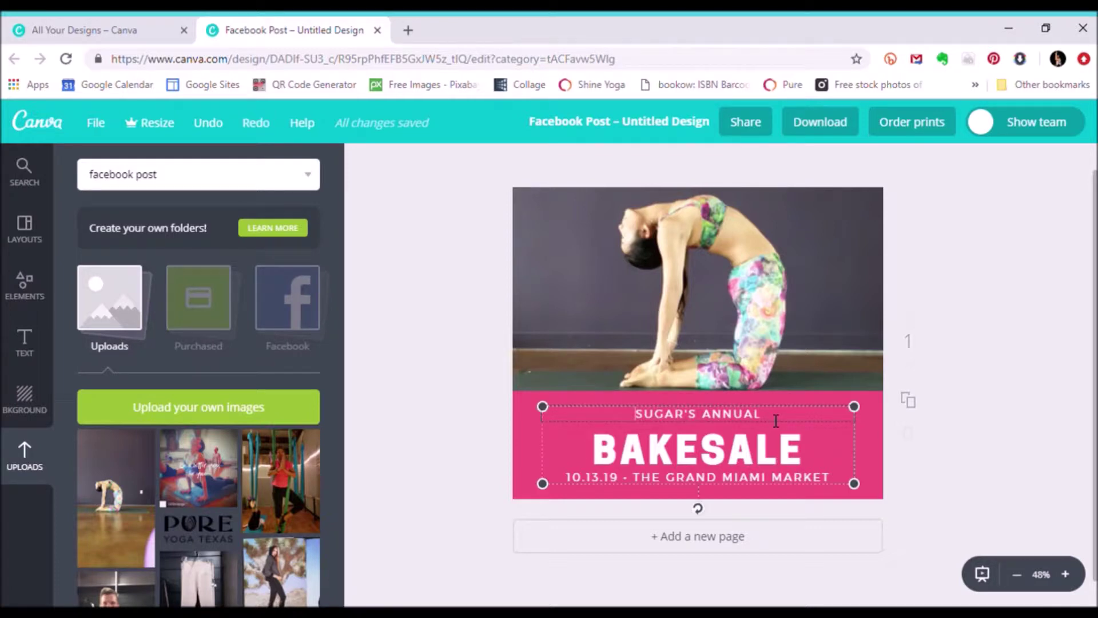
triple_click(641, 425)
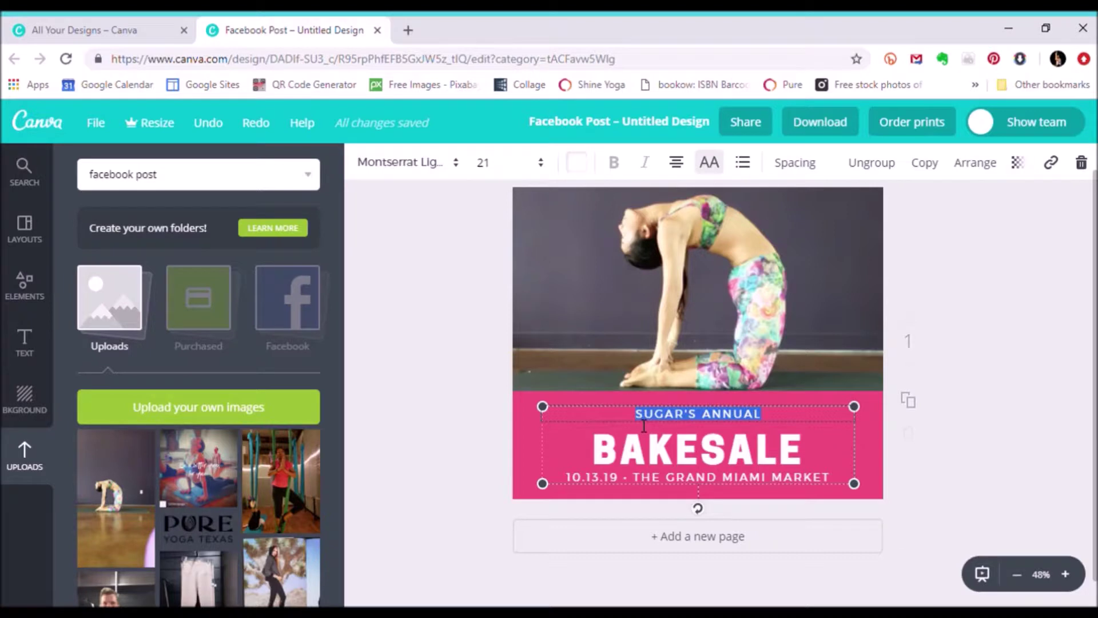
text(NEW CL)
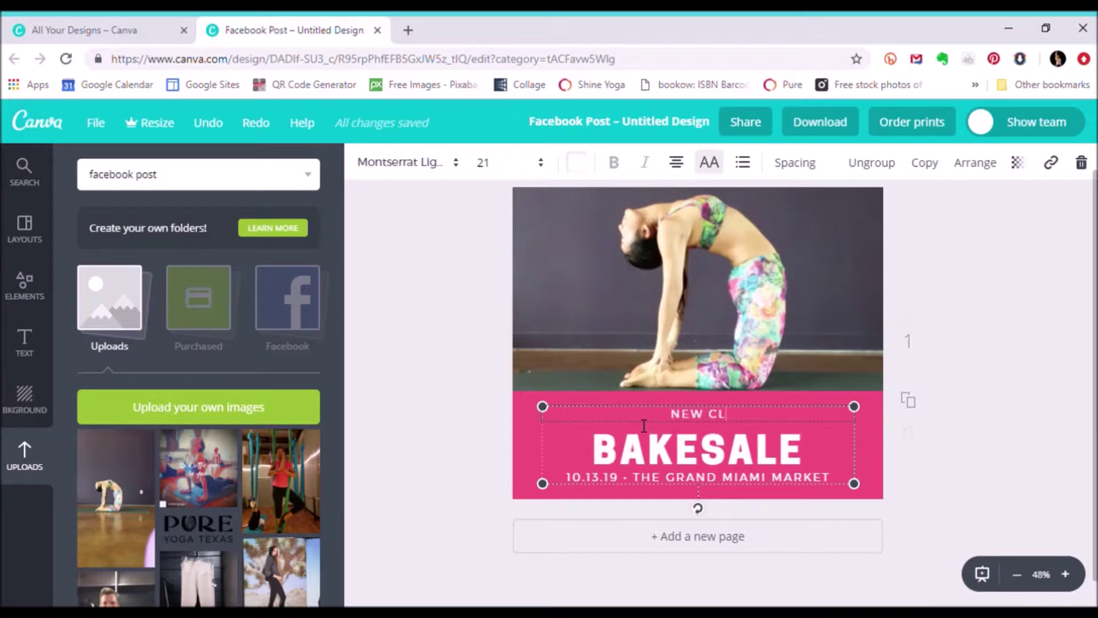
key(BackSpace)
key(BackSpace)
text(YOGA CLASS!)
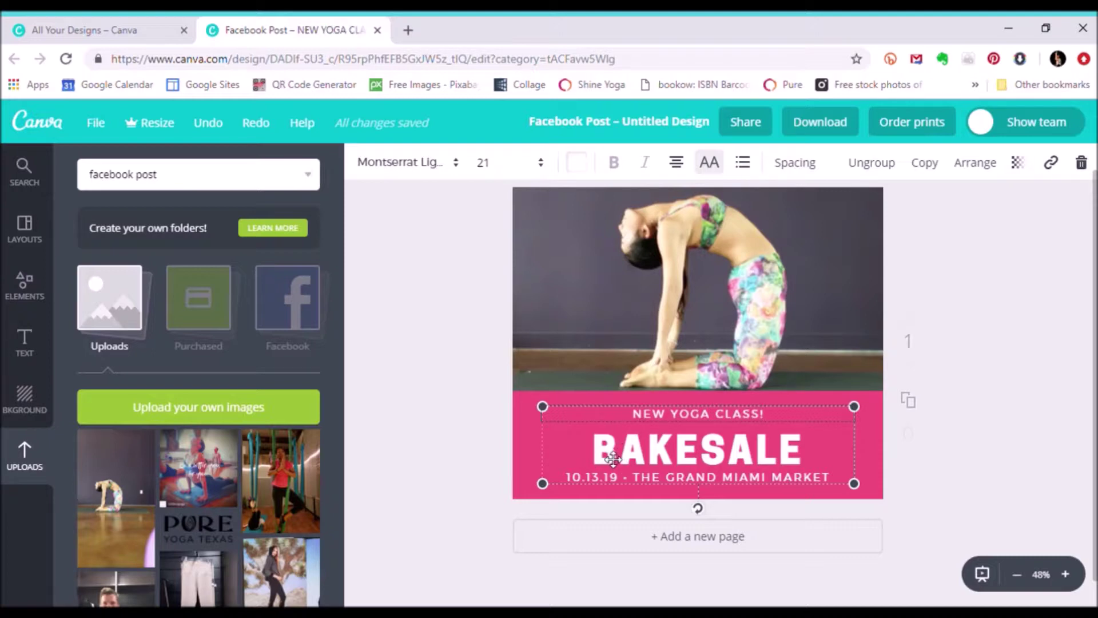
Replace the headline "BAKESALE" on the pink banner with "VINYASA FLOW"
click(606, 458)
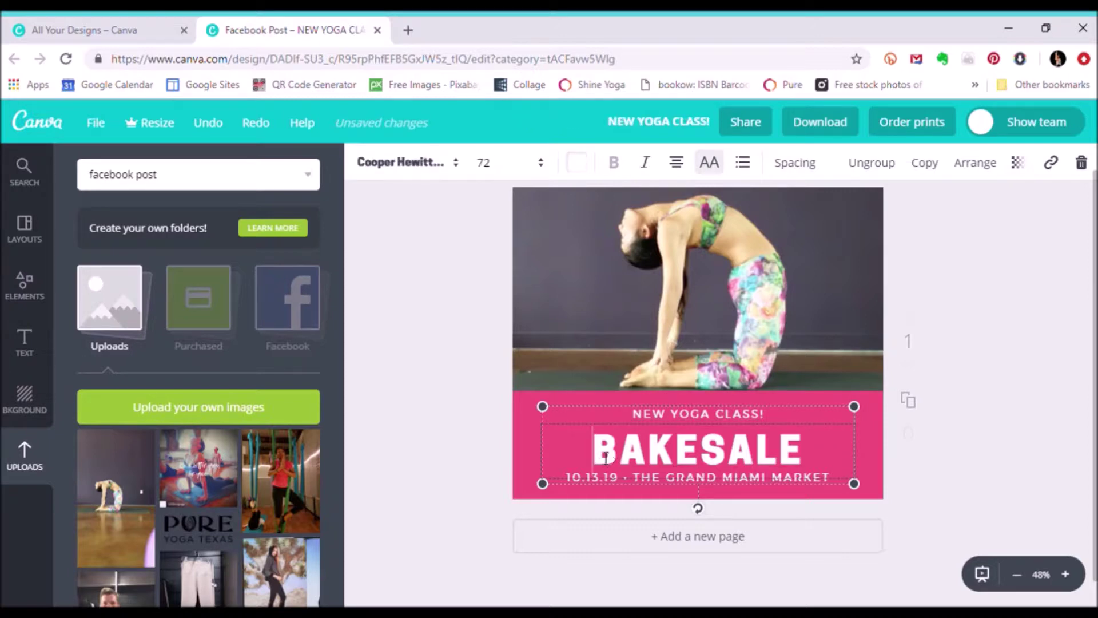
drag(606, 457, 846, 450)
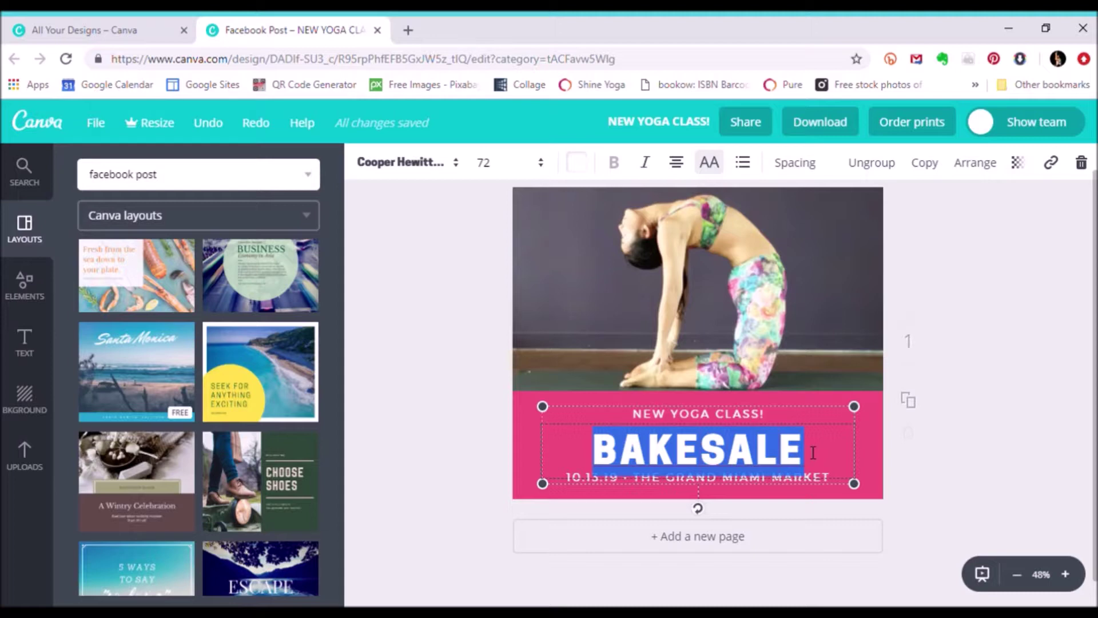
click(818, 452)
drag(818, 452, 598, 454)
text(V)
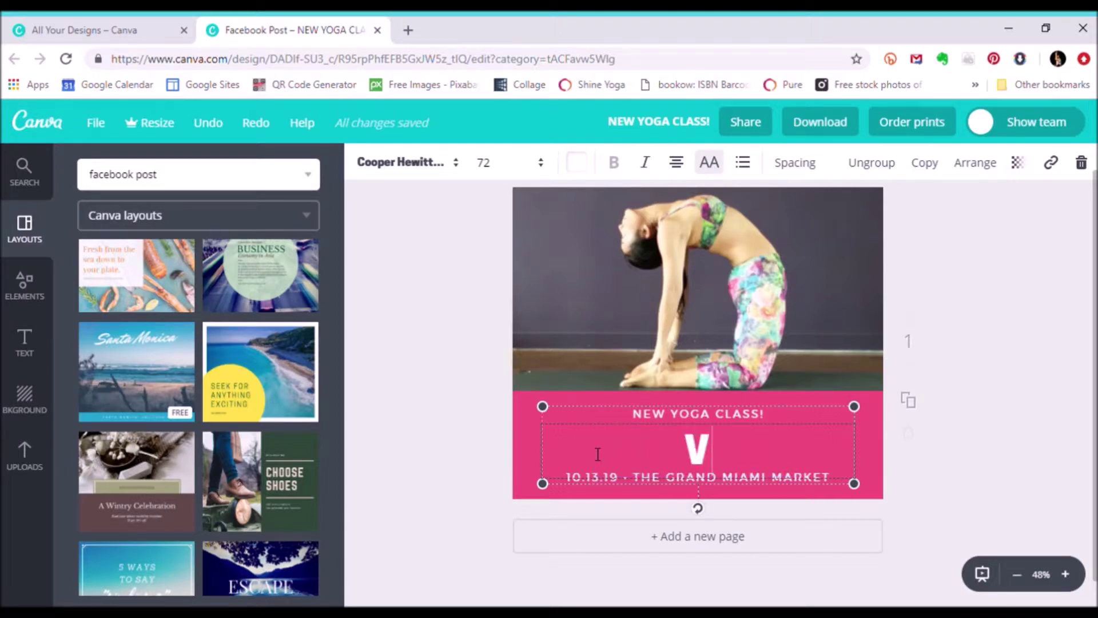
text(INYAS)
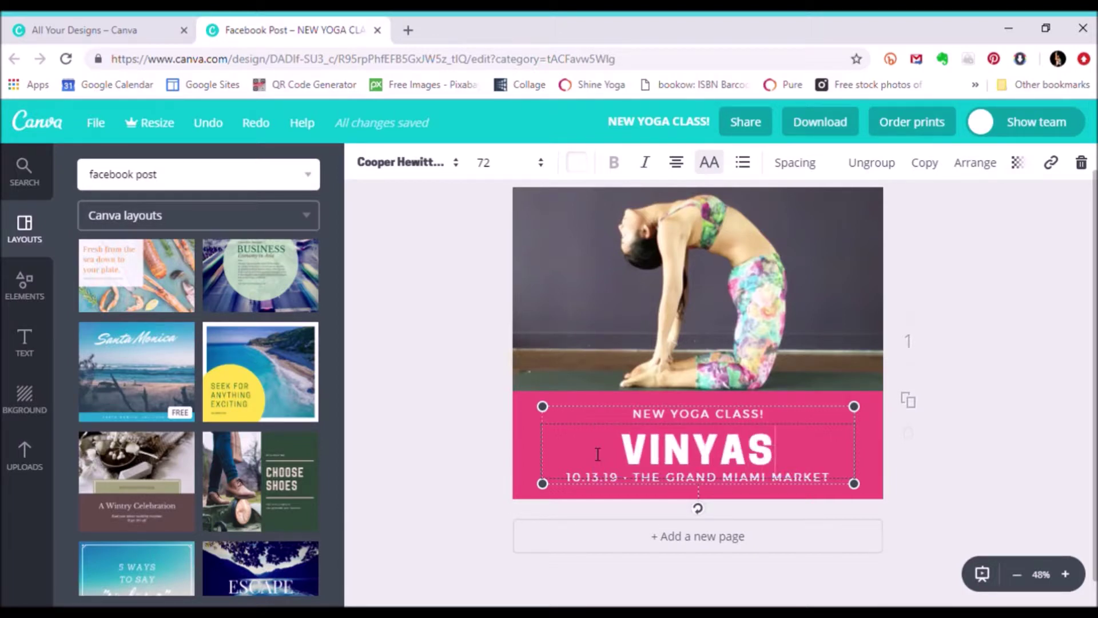
text(A LO)
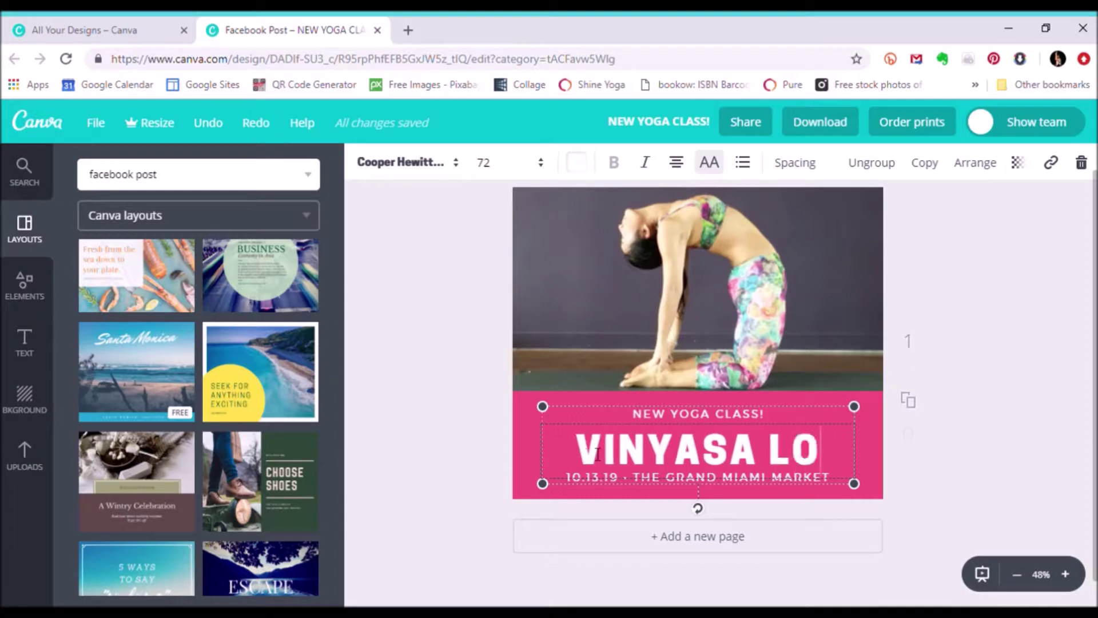
key(BackSpace)
key(BackSpace)
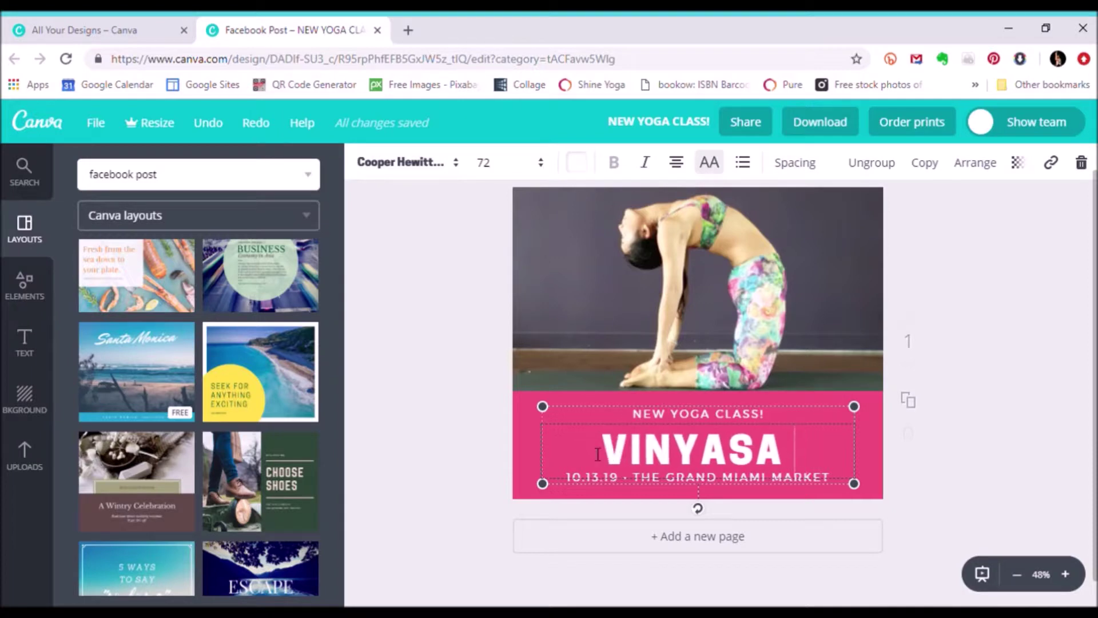
text(FLOW)
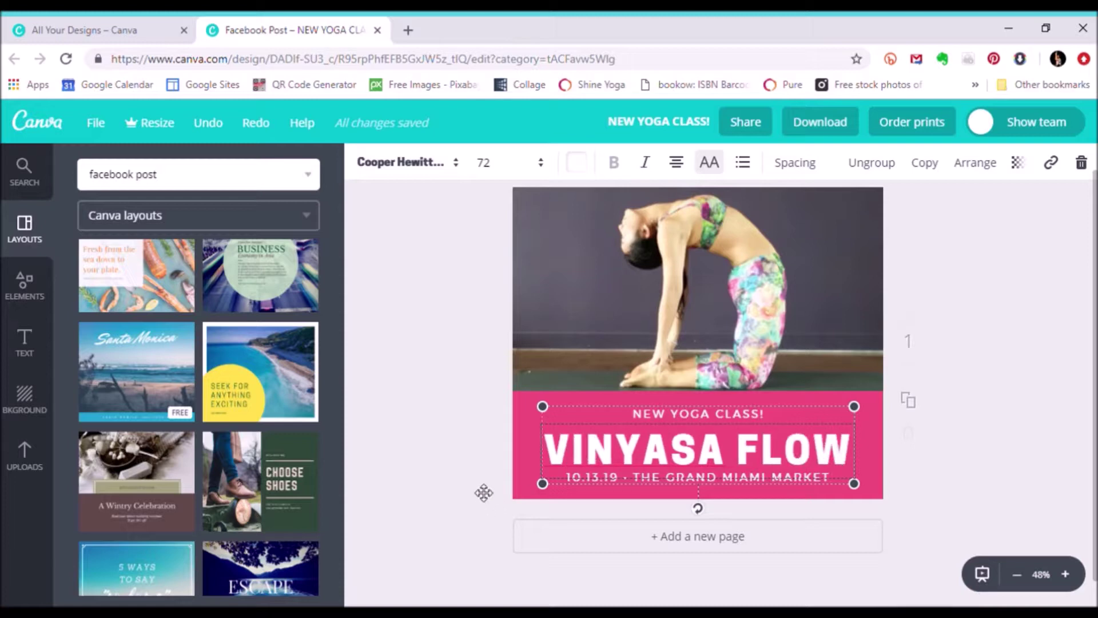
key(Escape)
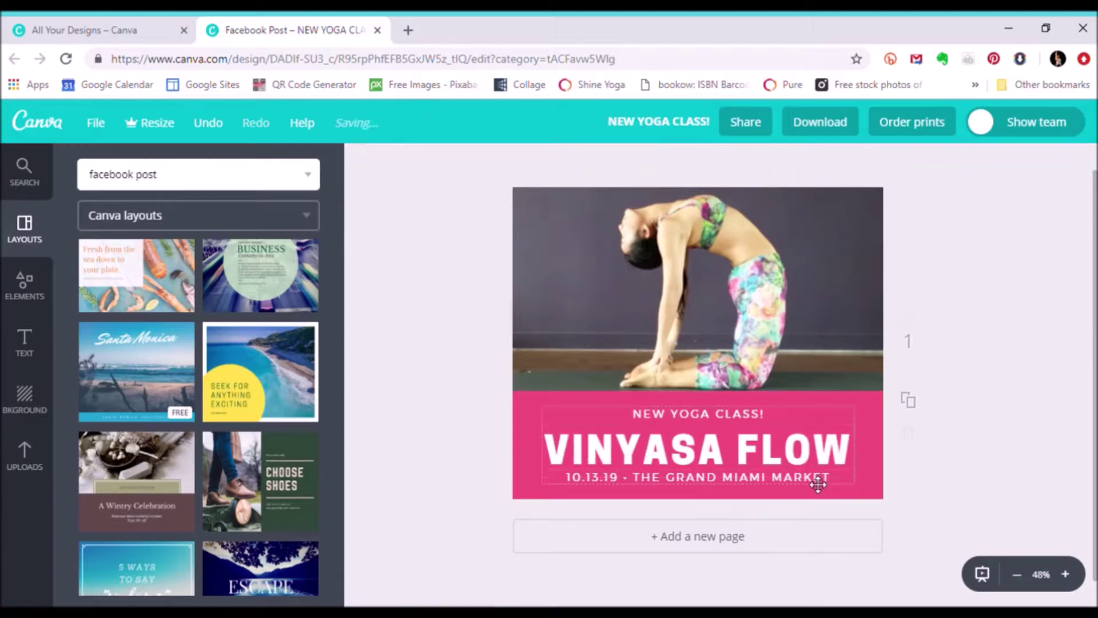
Replace the date and venue line below the headline with "REGISTER TODAY!"
click(833, 488)
click(839, 486)
drag(839, 486, 574, 498)
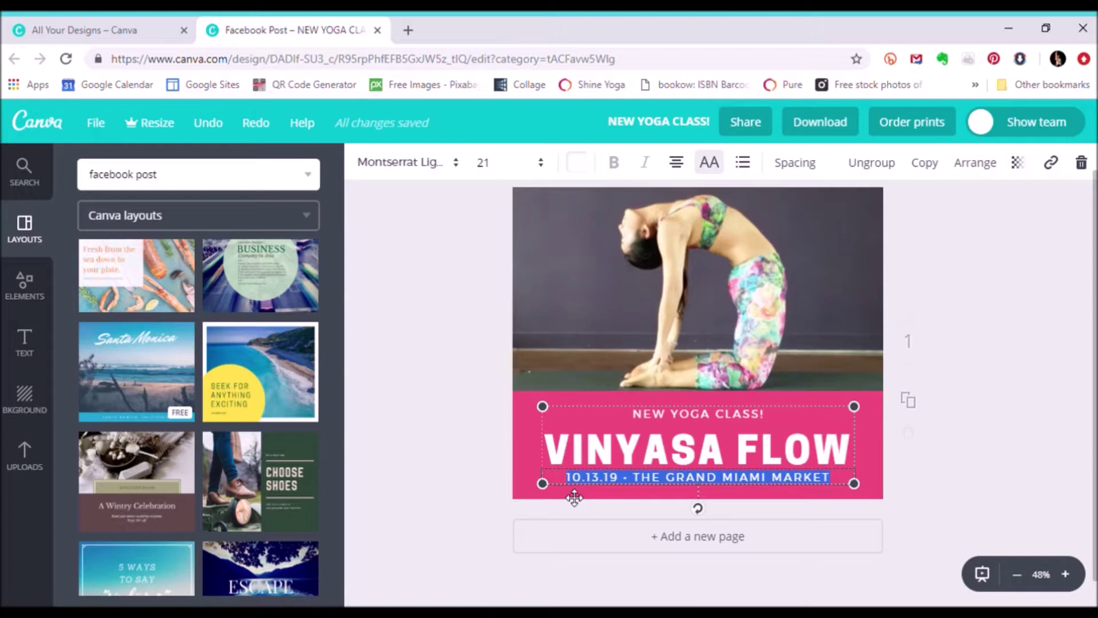
text(REGISTE)
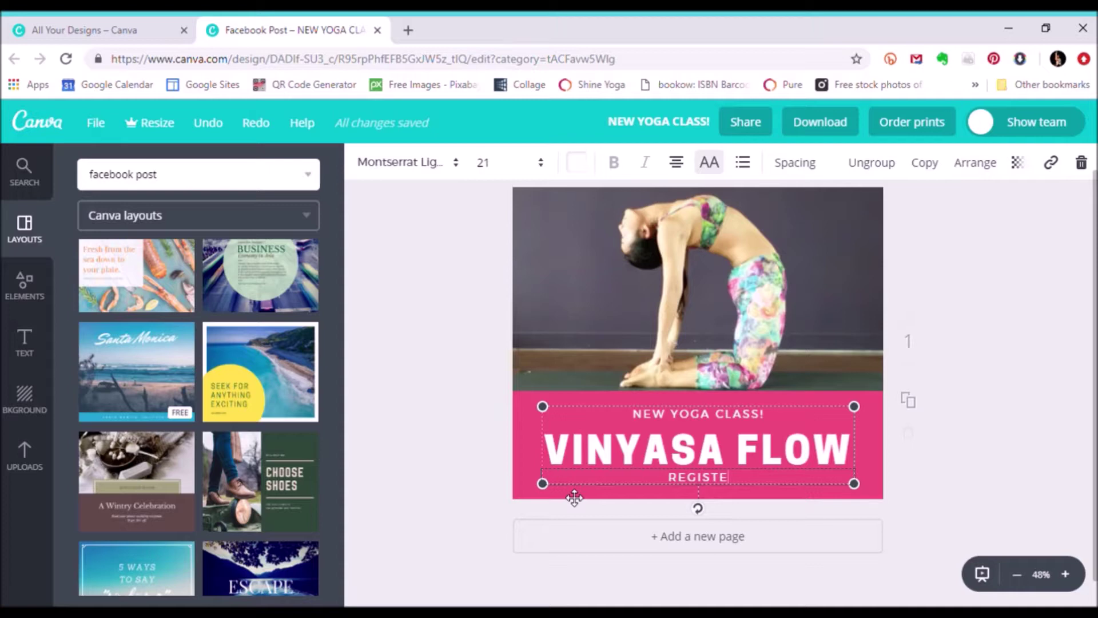
text(R TODAY)
key(BackSpace)
key(BackSpace)
key(BackSpace)
text(A)
key(BackSpace)
text(DA)
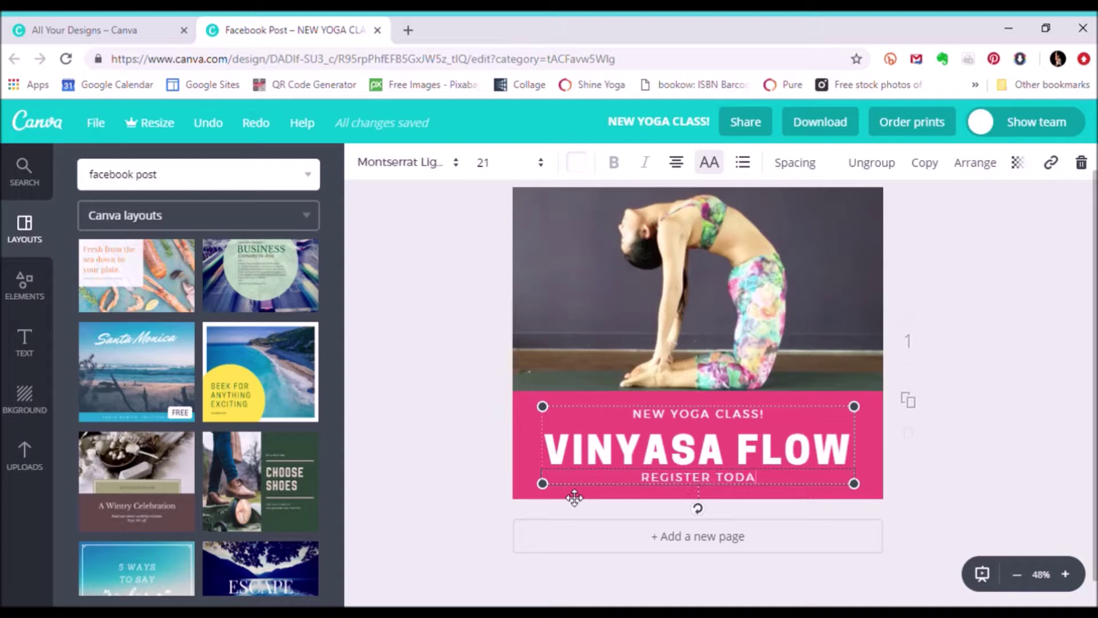
text(Y!)
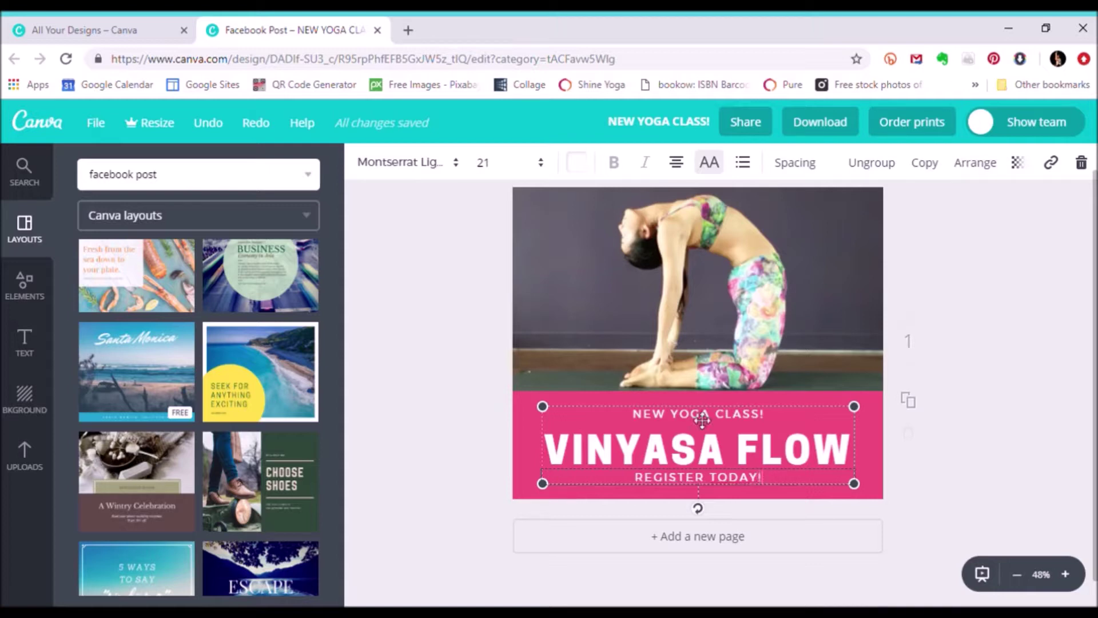
click(384, 341)
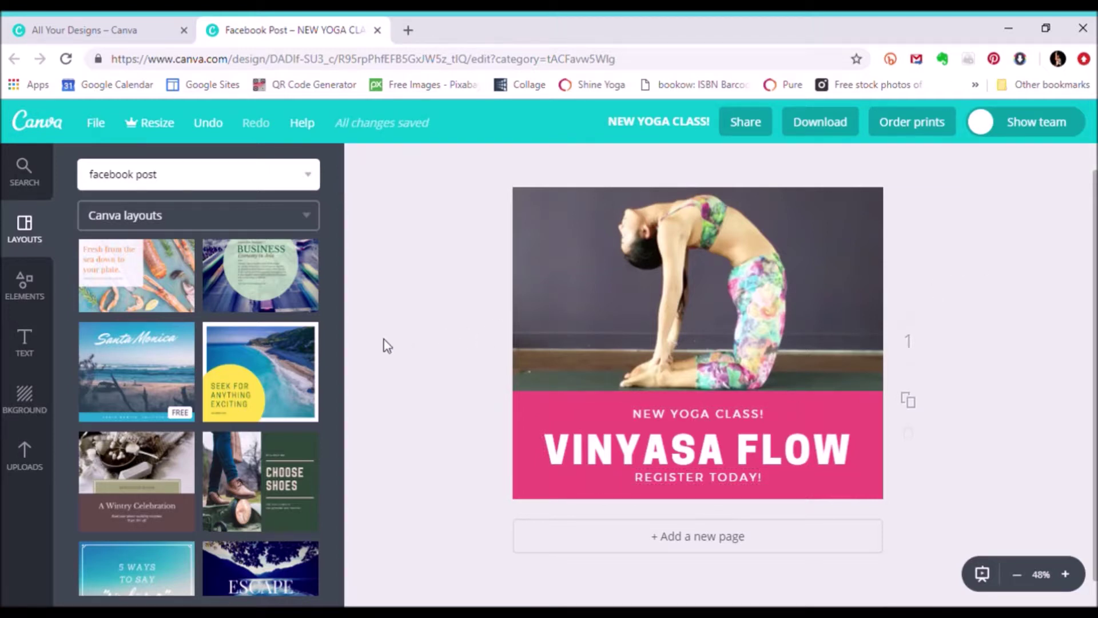
Insert the purple Santosha Solutions logo from the uploaded images onto the page
click(25, 464)
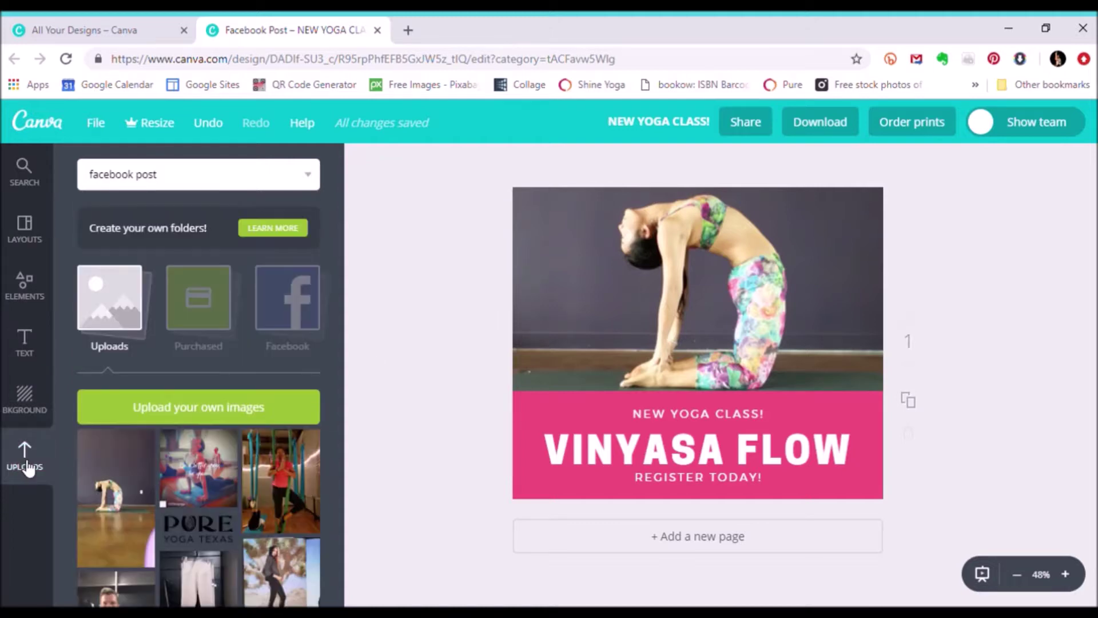
scroll(305, 477, down, 5)
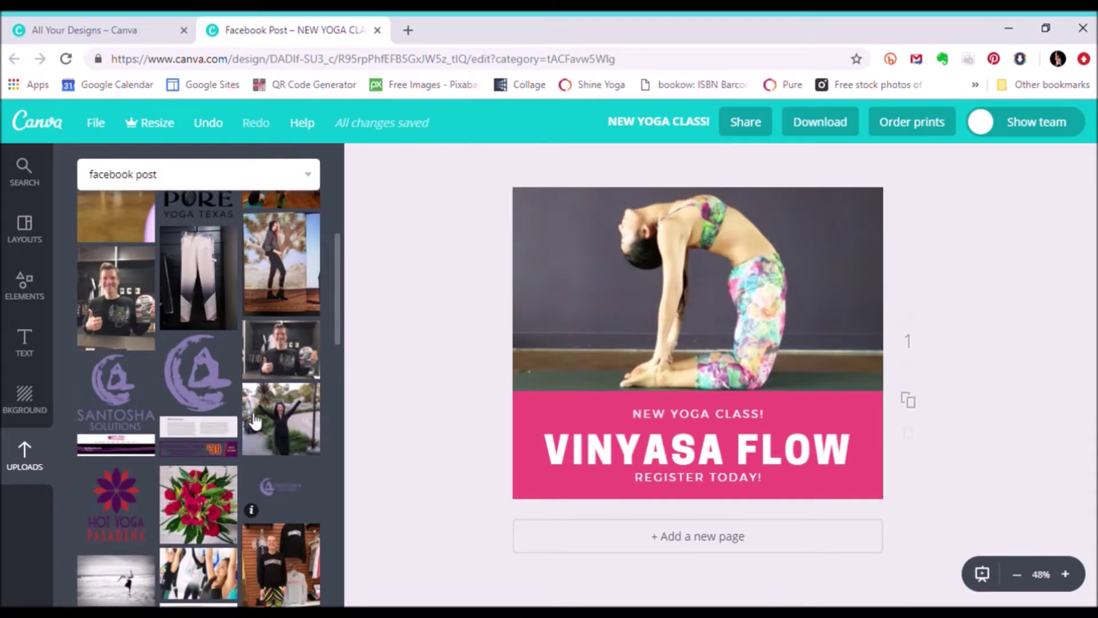
click(117, 417)
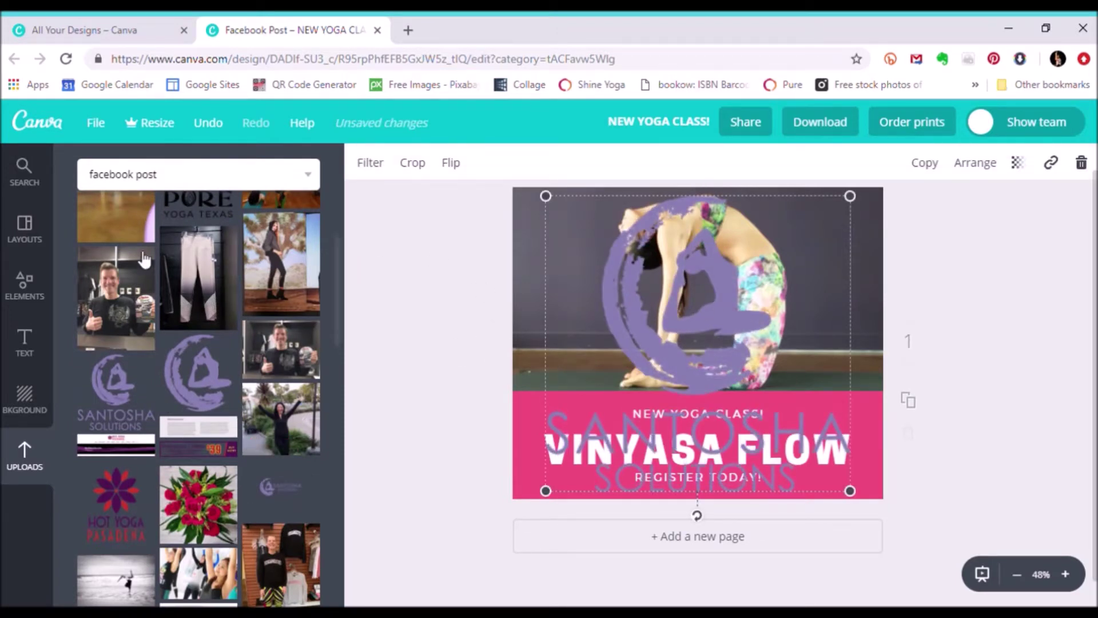
click(24, 228)
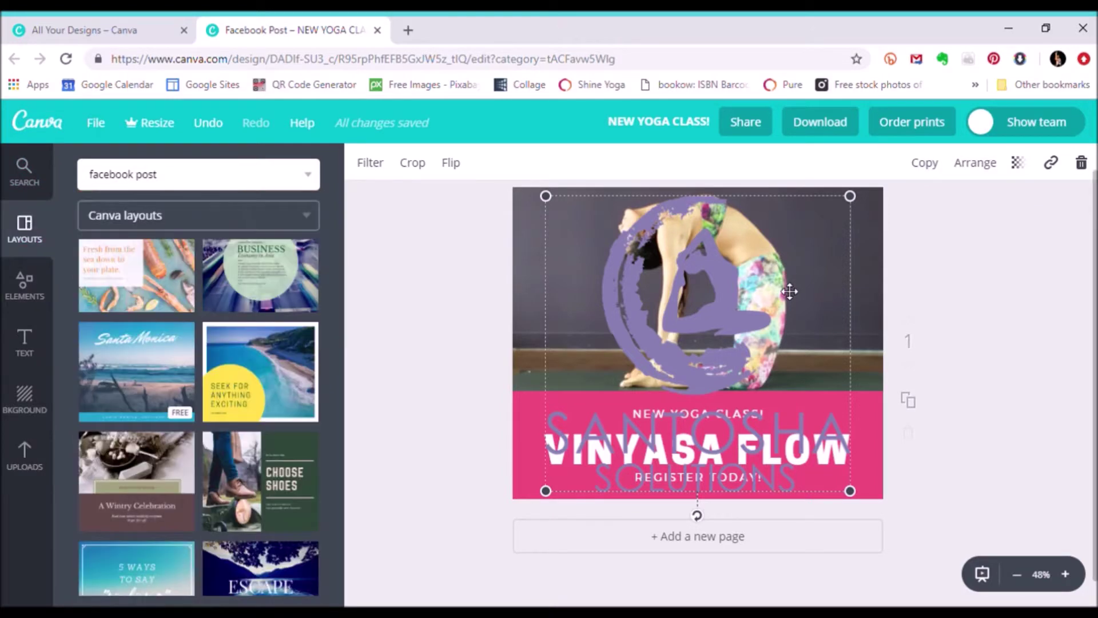
Shrink the Santosha Solutions logo to a small mark and place it over the dark wall beside the woman's arms
drag(821, 472, 568, 361)
click(380, 321)
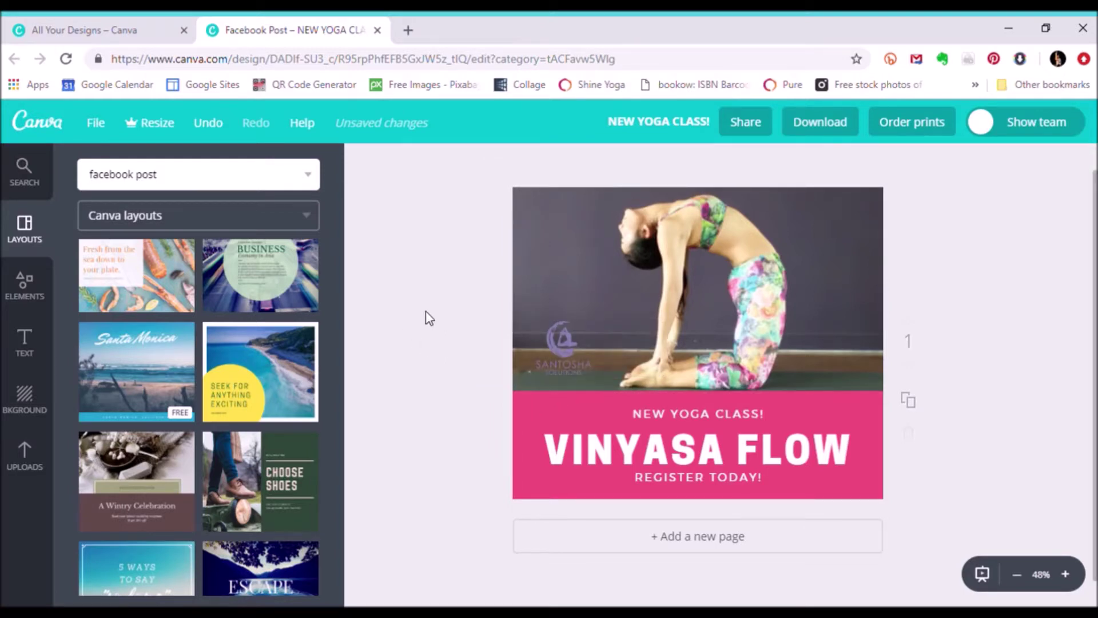
drag(577, 361, 574, 309)
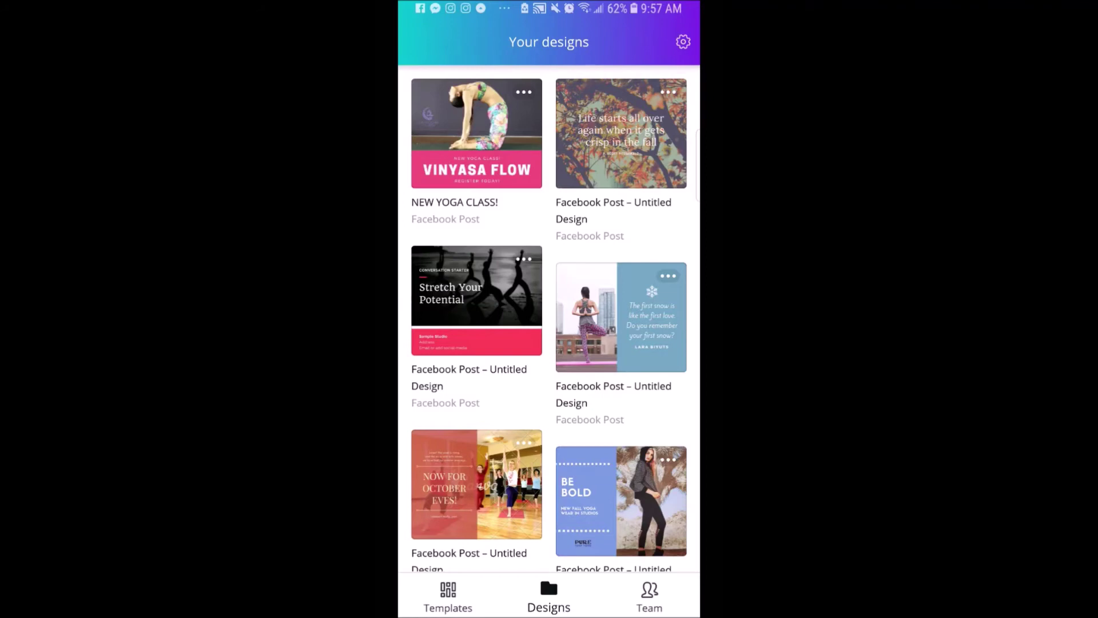
In the Canva mobile app, look through the template categories from Instagram Post down to Pinterest Graphic
click(448, 596)
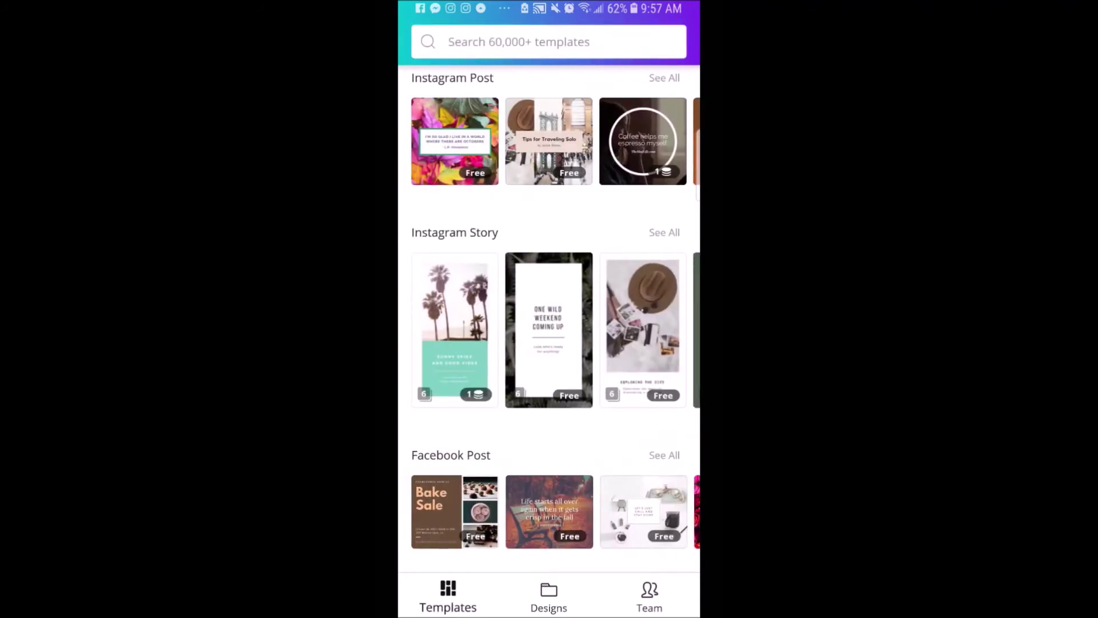
scroll(549, 318, down, 3)
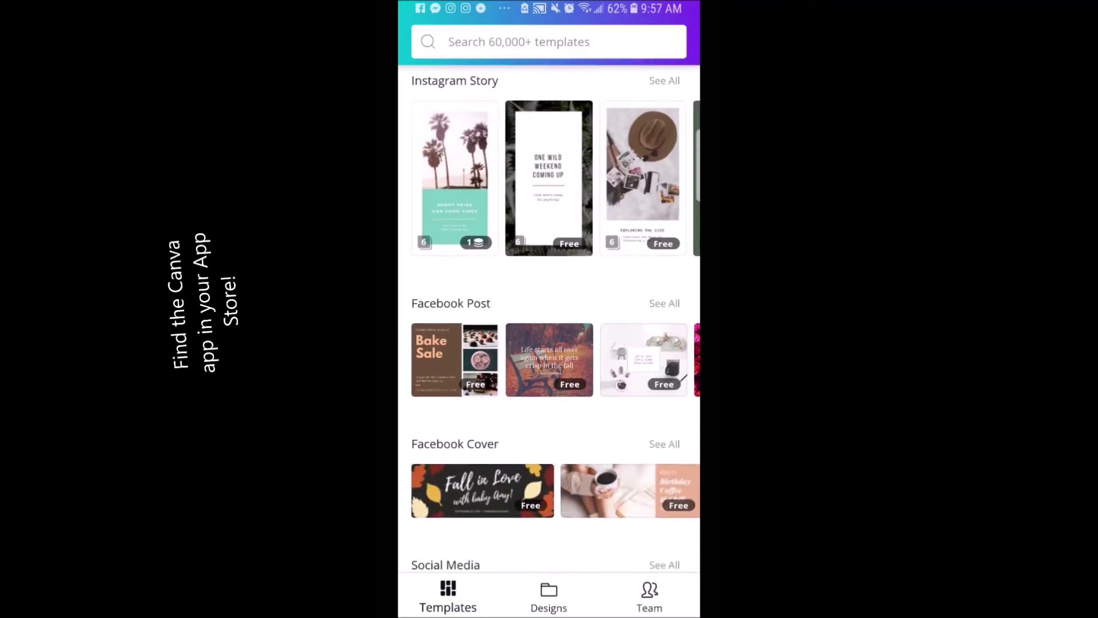
scroll(549, 318, up, 3)
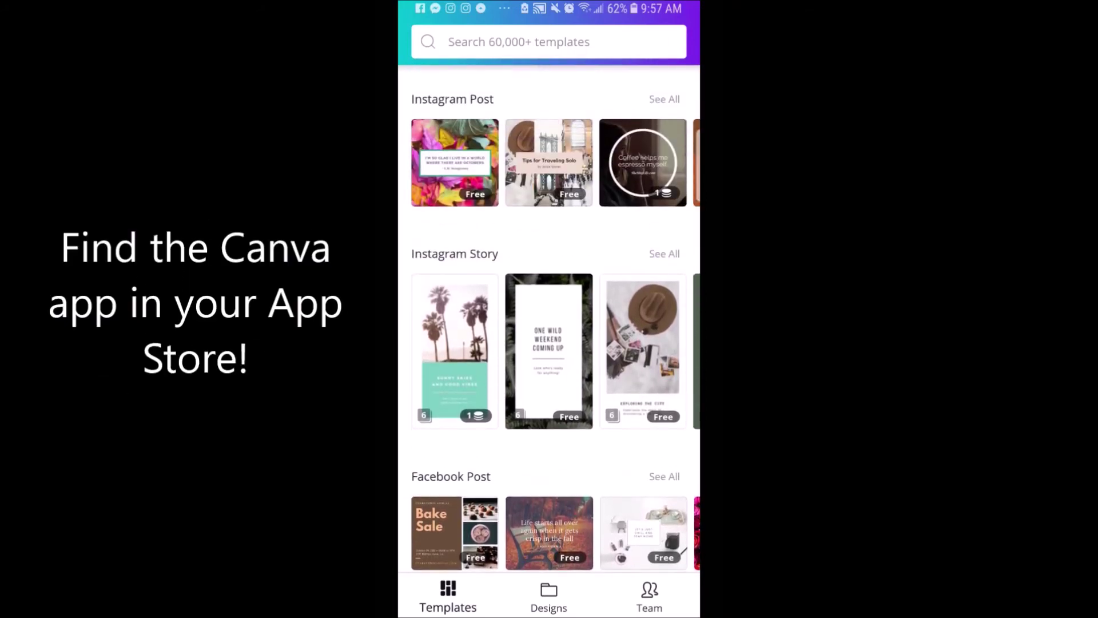
scroll(549, 317, down, 7)
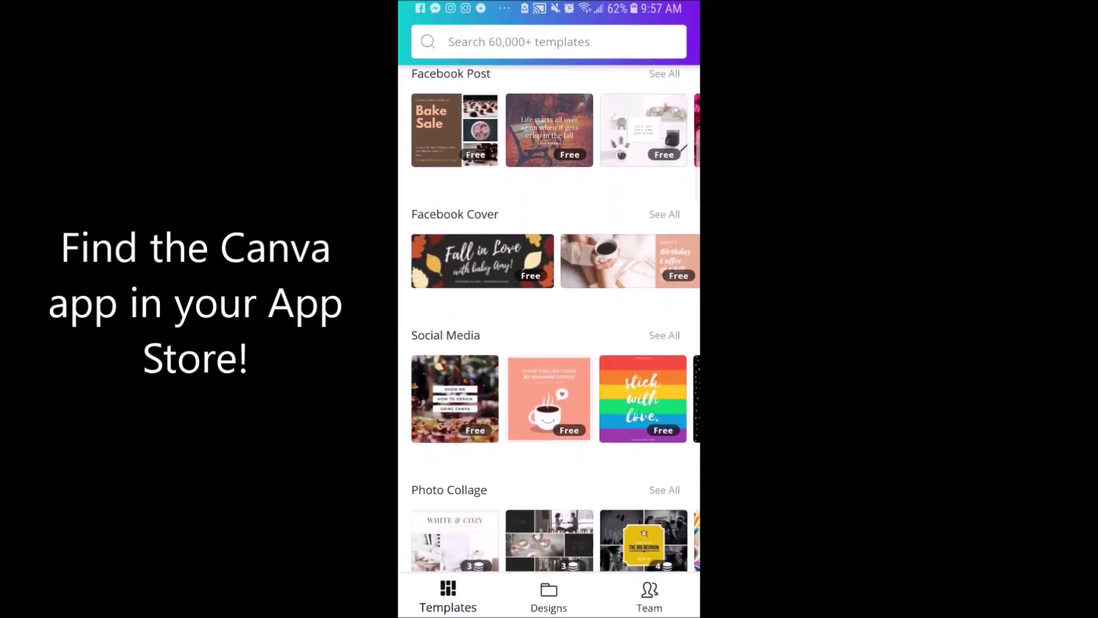
scroll(549, 317, down, 2)
scroll(549, 317, down, 5)
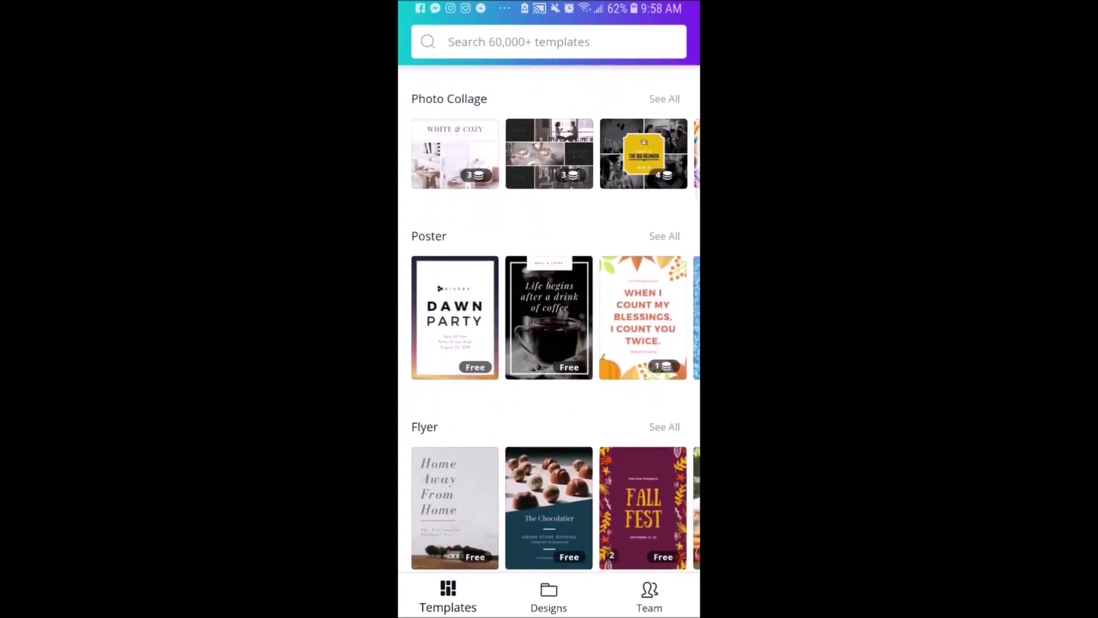
scroll(549, 320, down, 5)
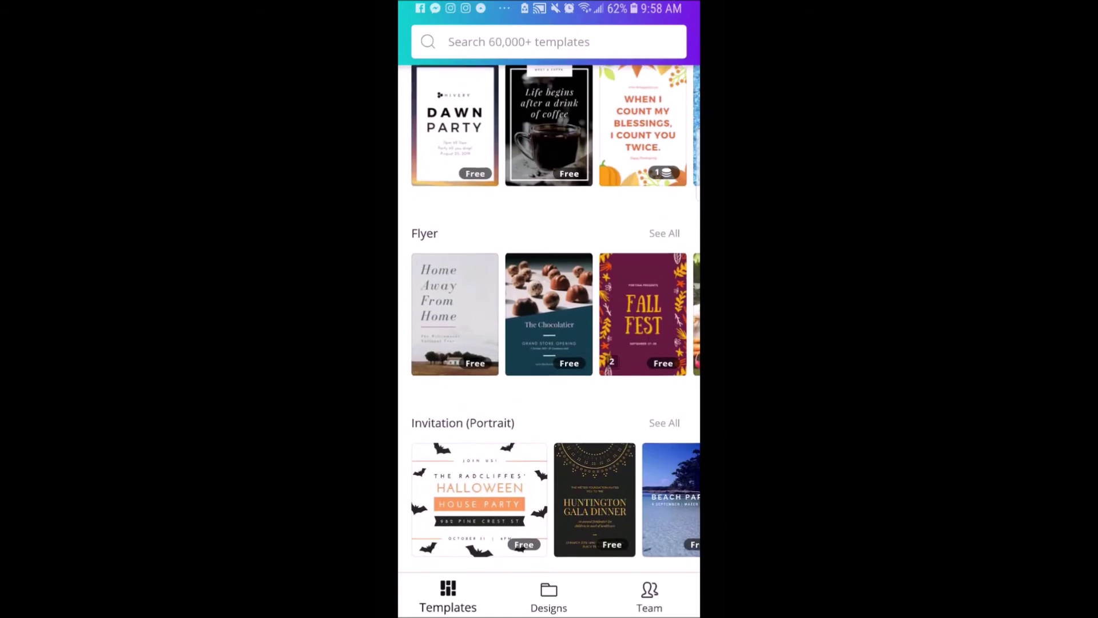
scroll(549, 320, down, 6)
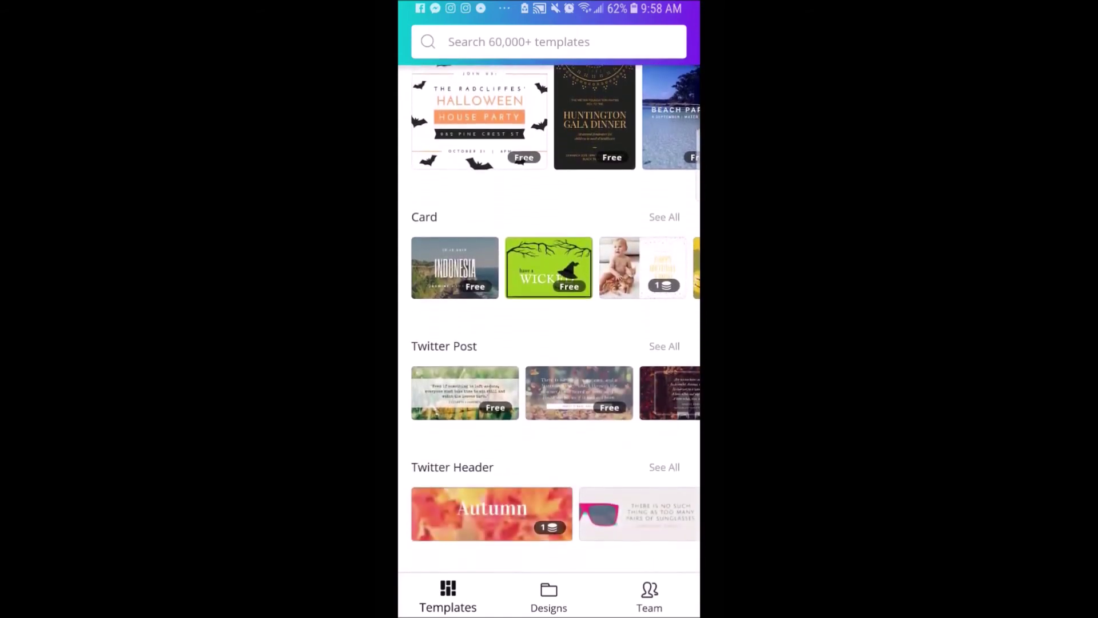
scroll(549, 321, down, 4)
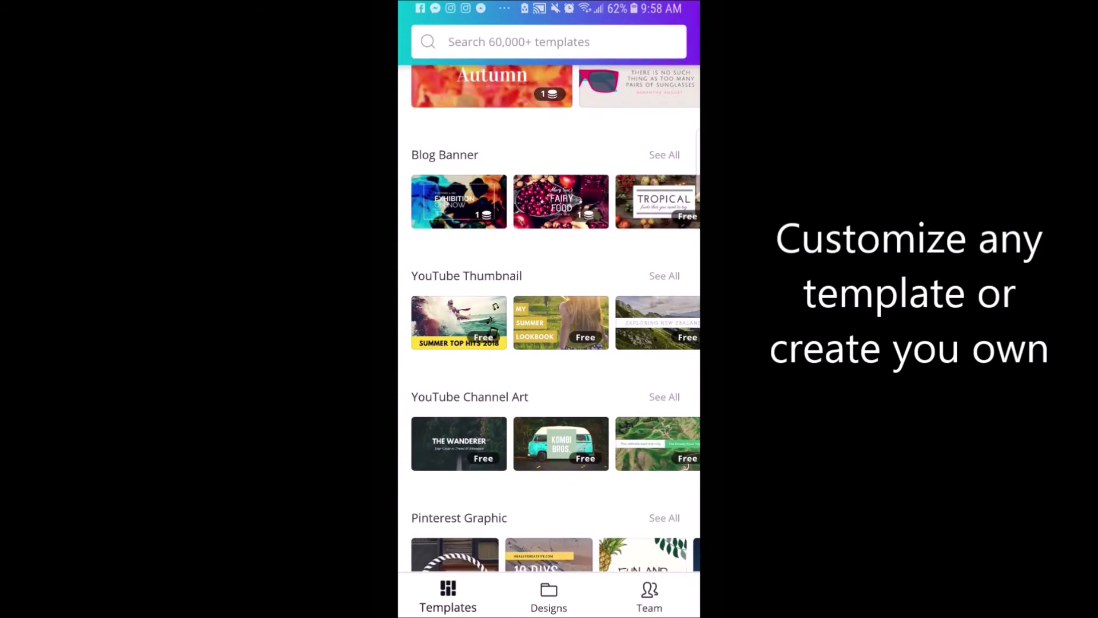
Open the saved "NEW YOGA CLASS!" design and change the small line above its headline to "NEW YOGA CLASS NOW!"
click(549, 595)
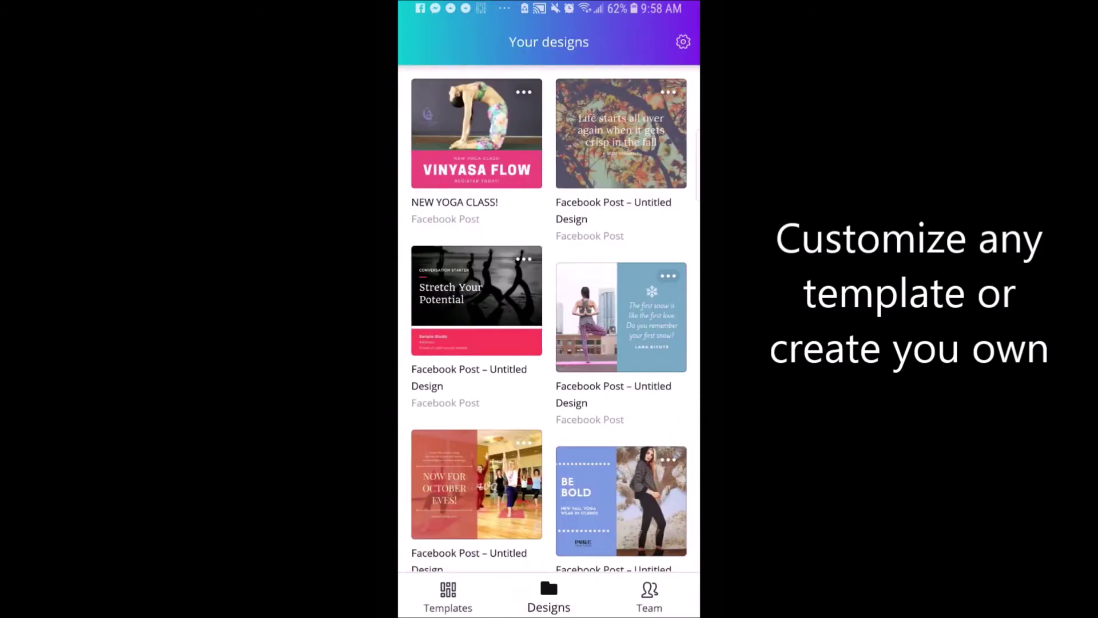
click(476, 133)
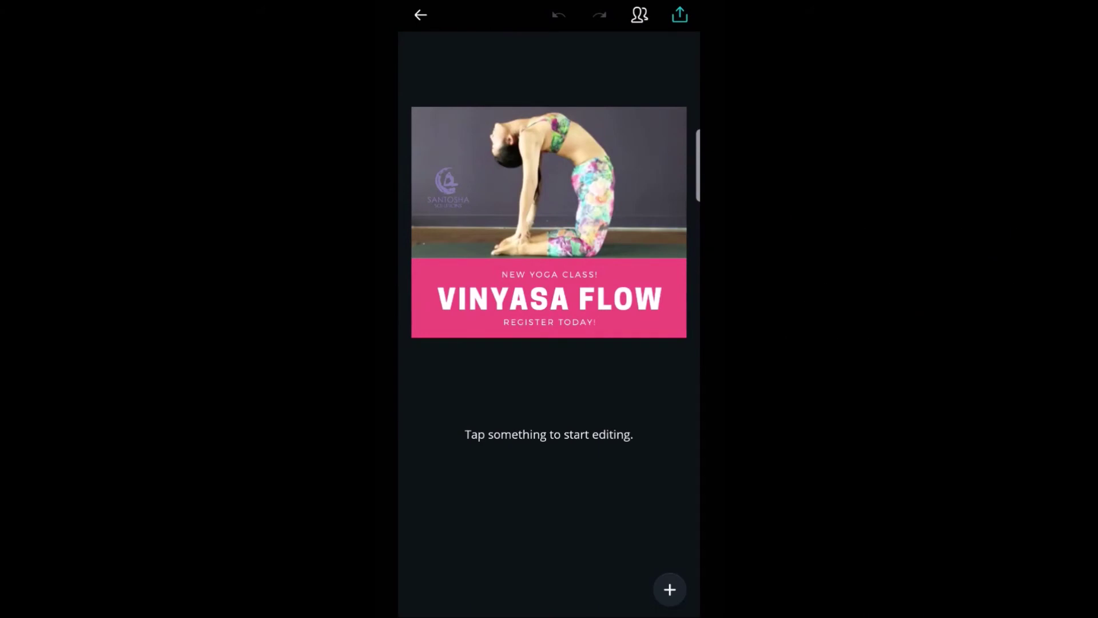
click(549, 274)
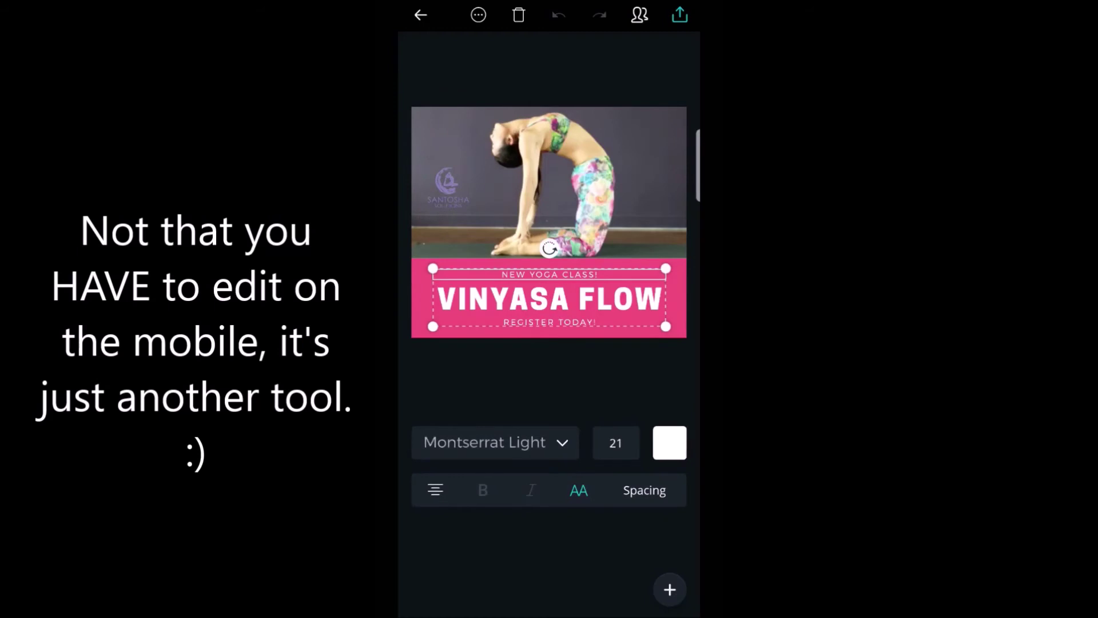
click(549, 275)
click(598, 262)
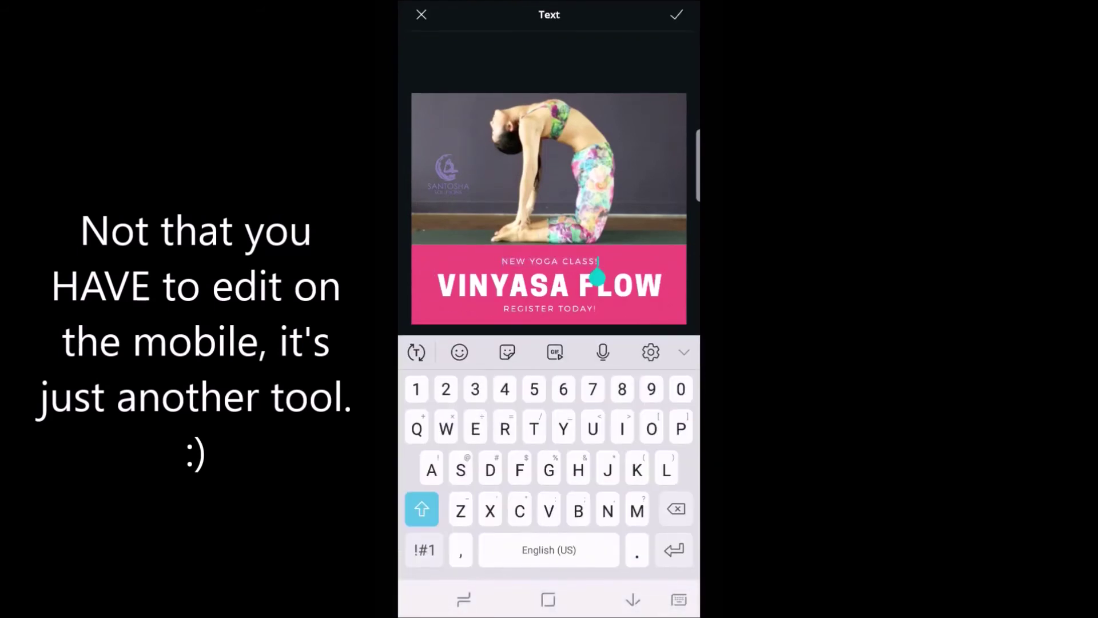
key(BackSpace)
text(NOW)
click(424, 549)
text(!)
click(633, 599)
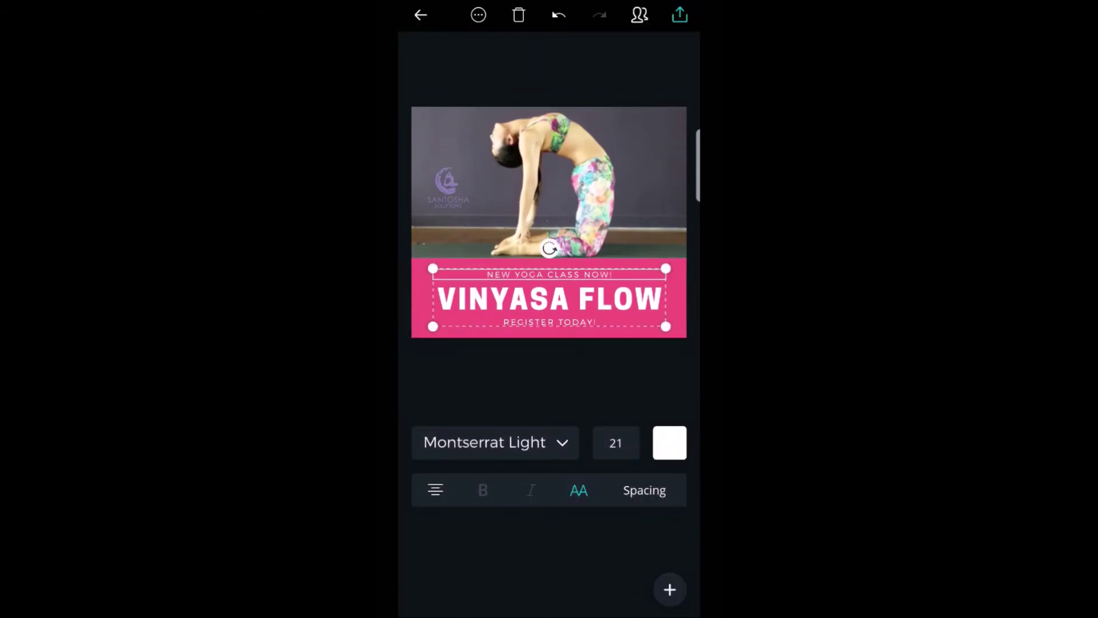
Search the graphics for "flower" and insert the corner spray with the pink flower, yellow blossoms and green leaves
click(549, 290)
click(549, 309)
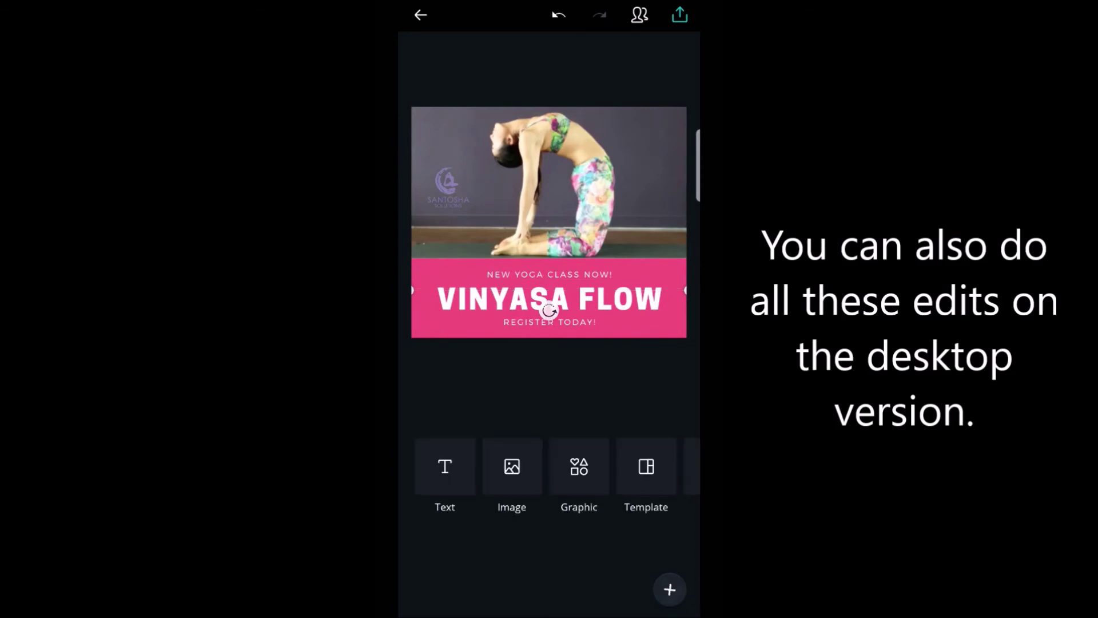
click(579, 466)
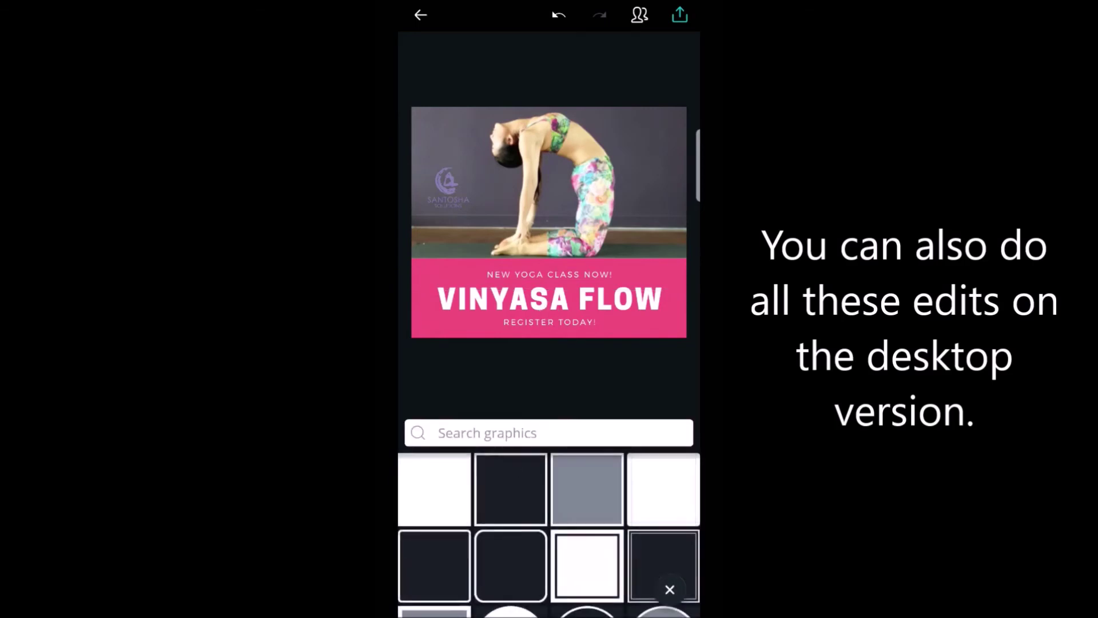
click(486, 432)
text(flower)
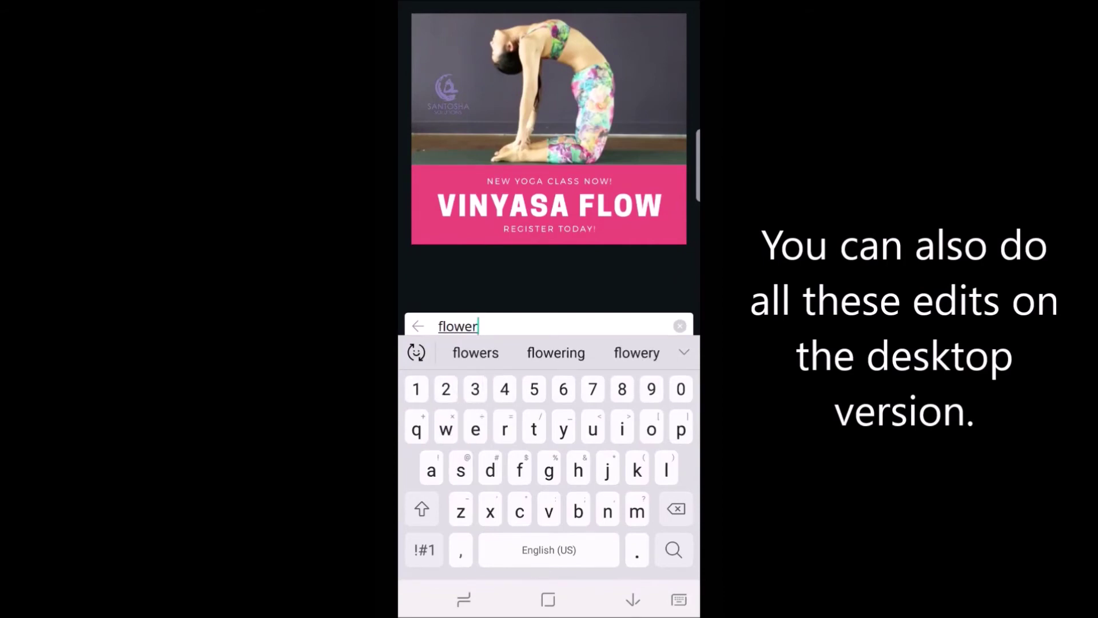
click(679, 599)
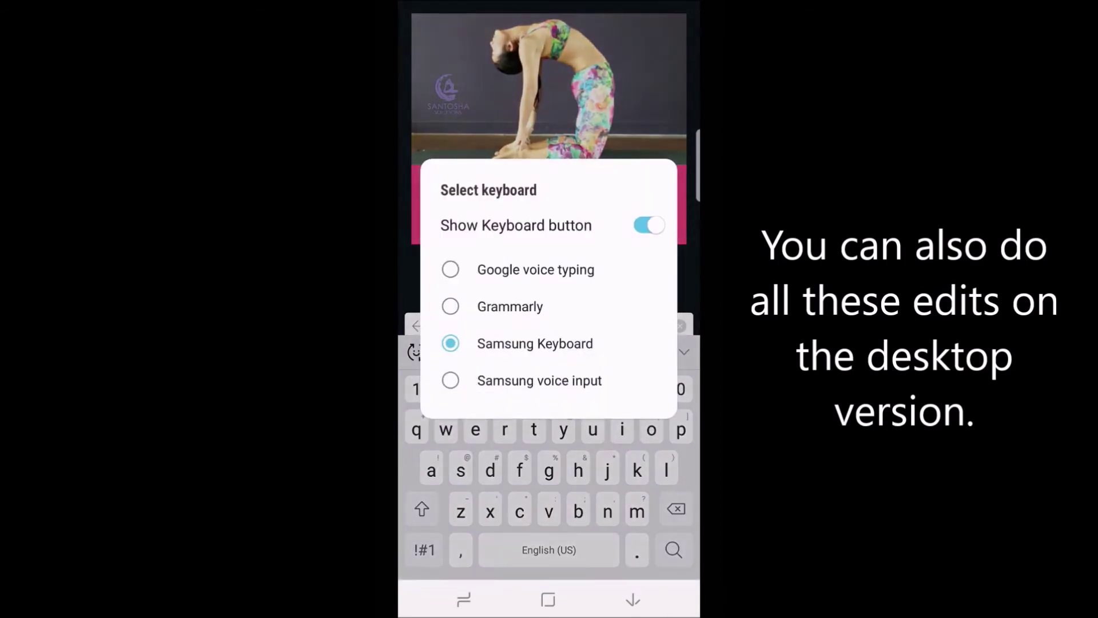
click(633, 599)
click(633, 599)
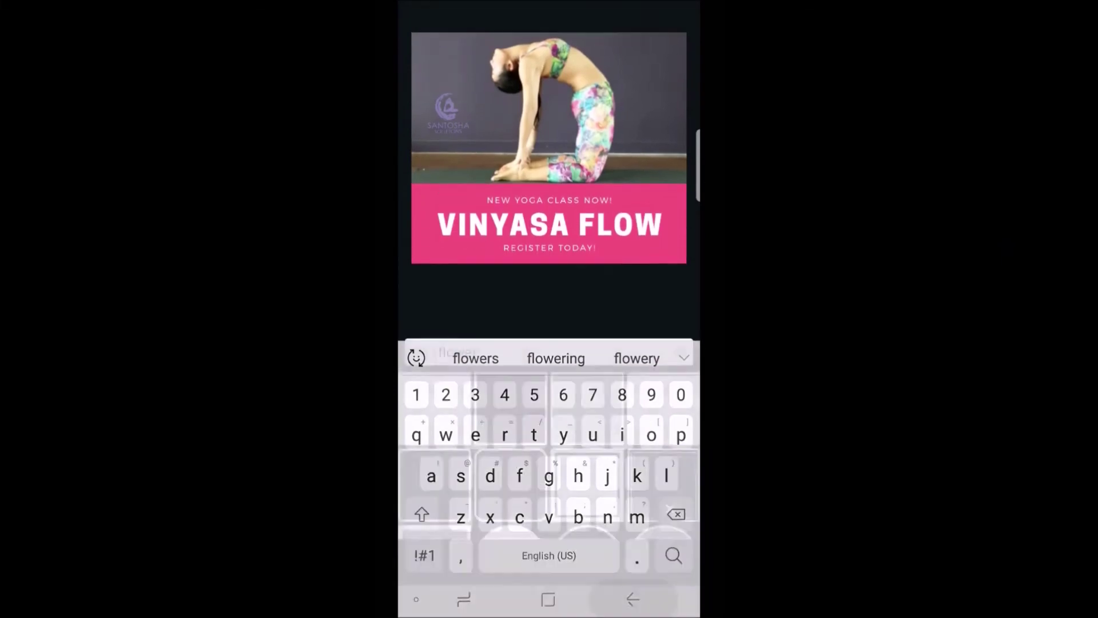
click(543, 432)
key(Return)
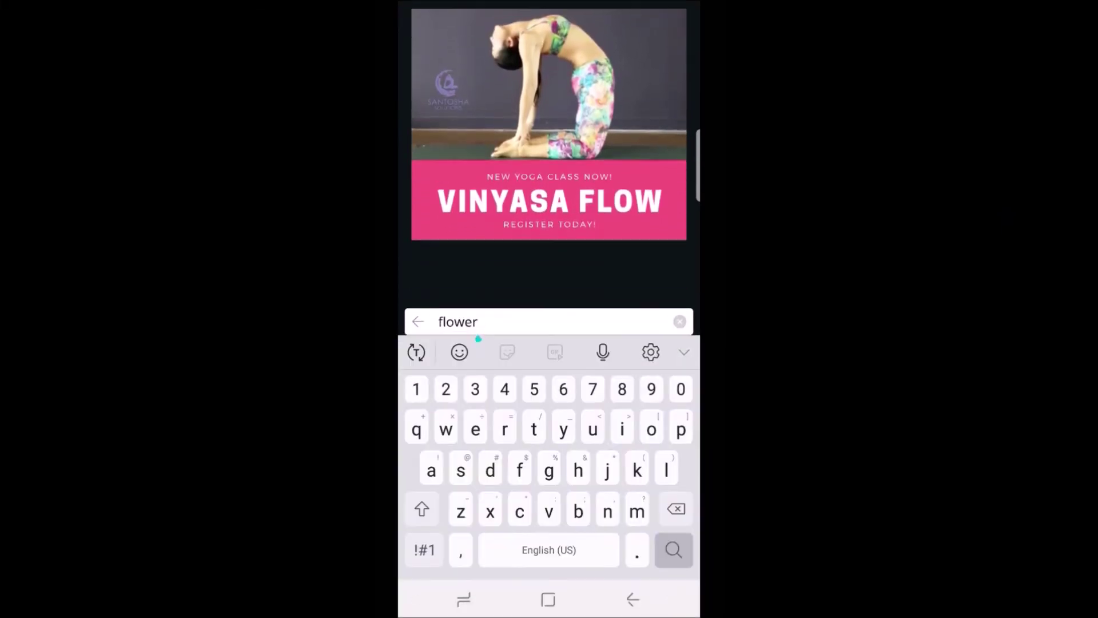
click(434, 489)
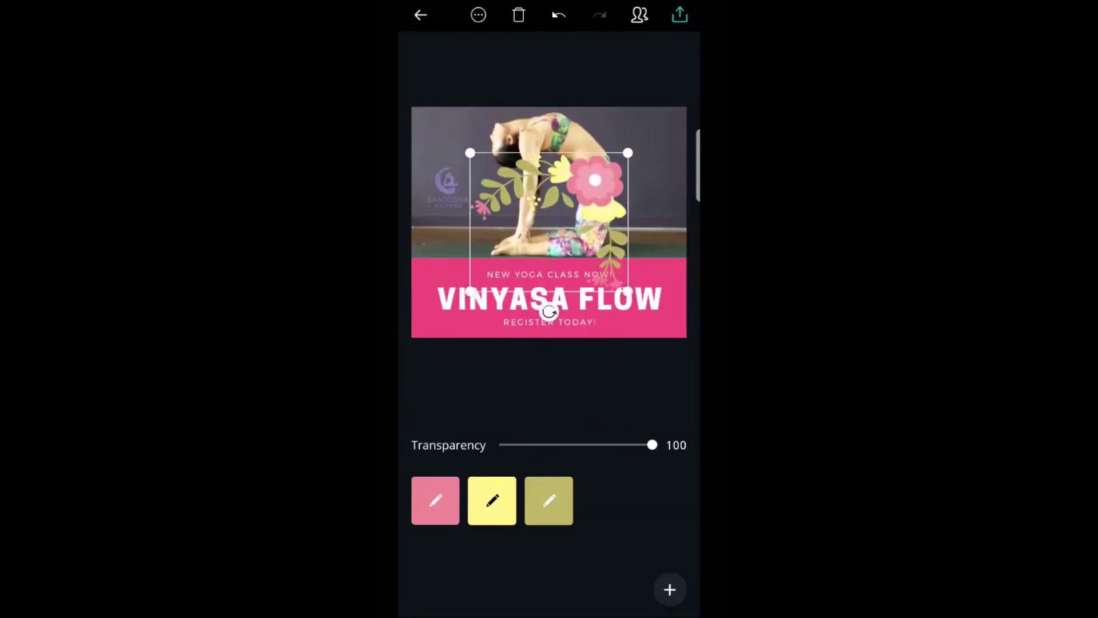
Shrink the floral graphic to a small accent and place it in the upper-right corner of the yoga photo
drag(549, 222, 638, 144)
drag(679, 181, 648, 136)
click(549, 383)
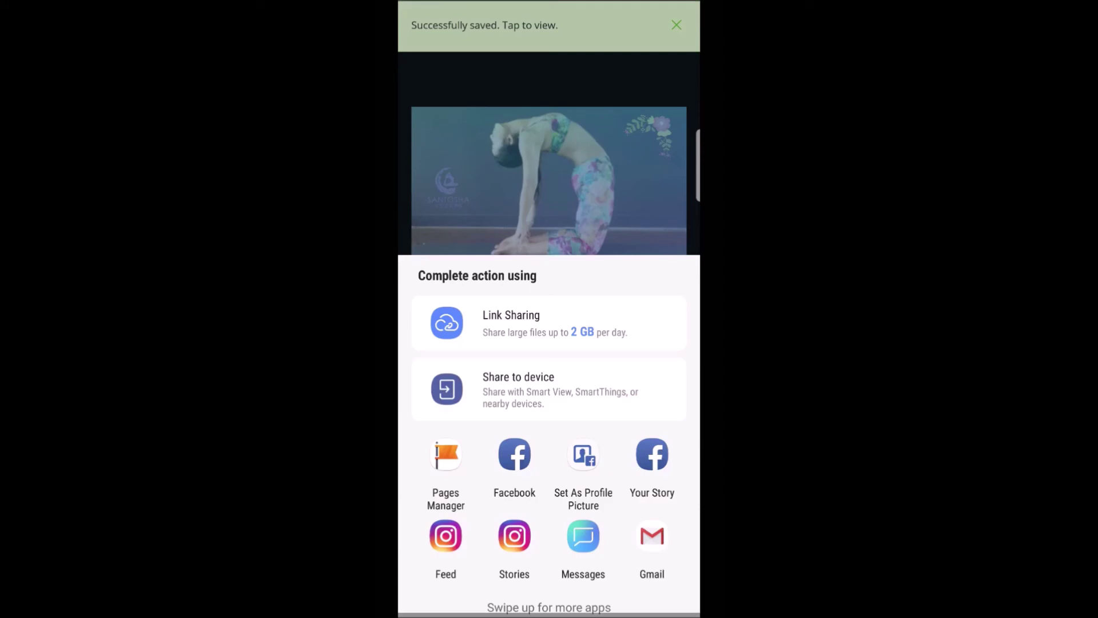
Dismiss the sharing options, switch to Pages Manager and start a Santosha Solutions photo post with the newest Vinyasa Flow image
key(Escape)
key(Home)
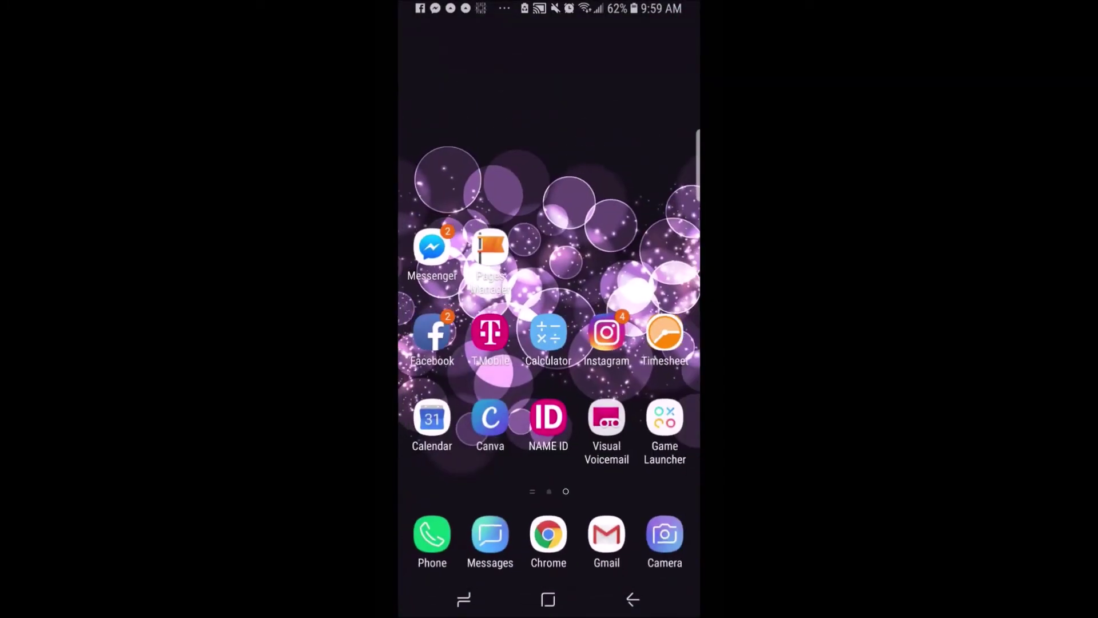
click(490, 248)
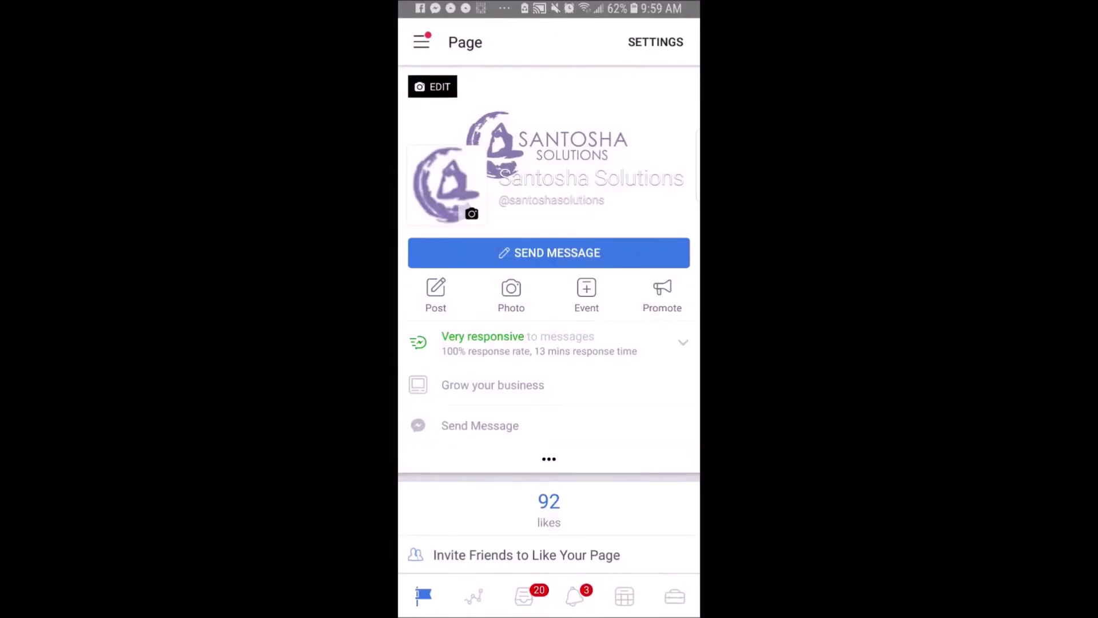
click(511, 293)
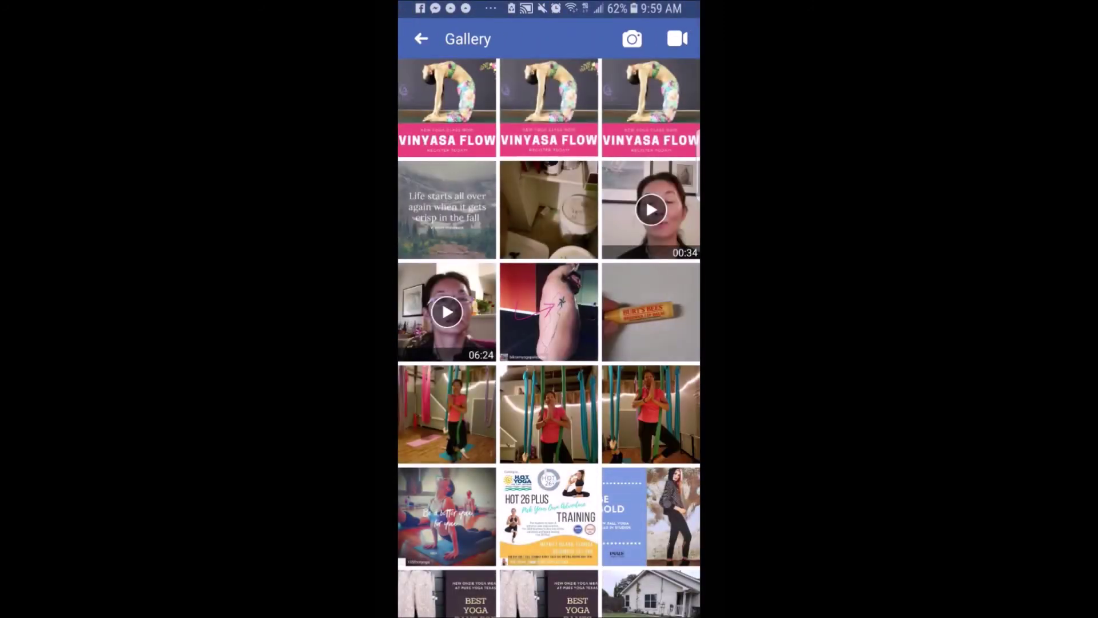
click(447, 108)
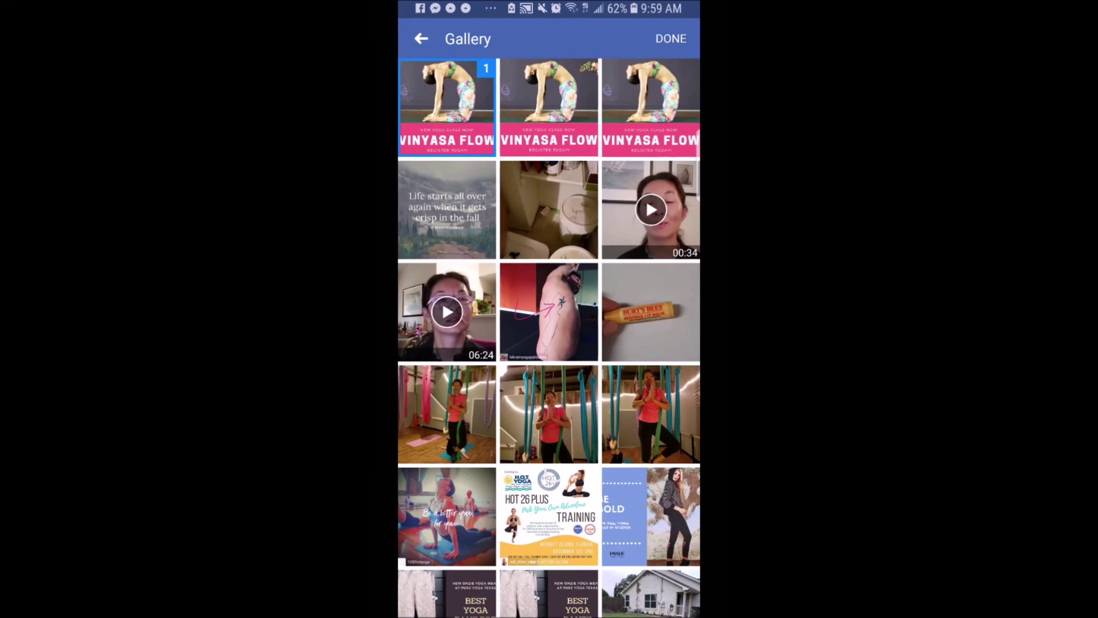
click(671, 38)
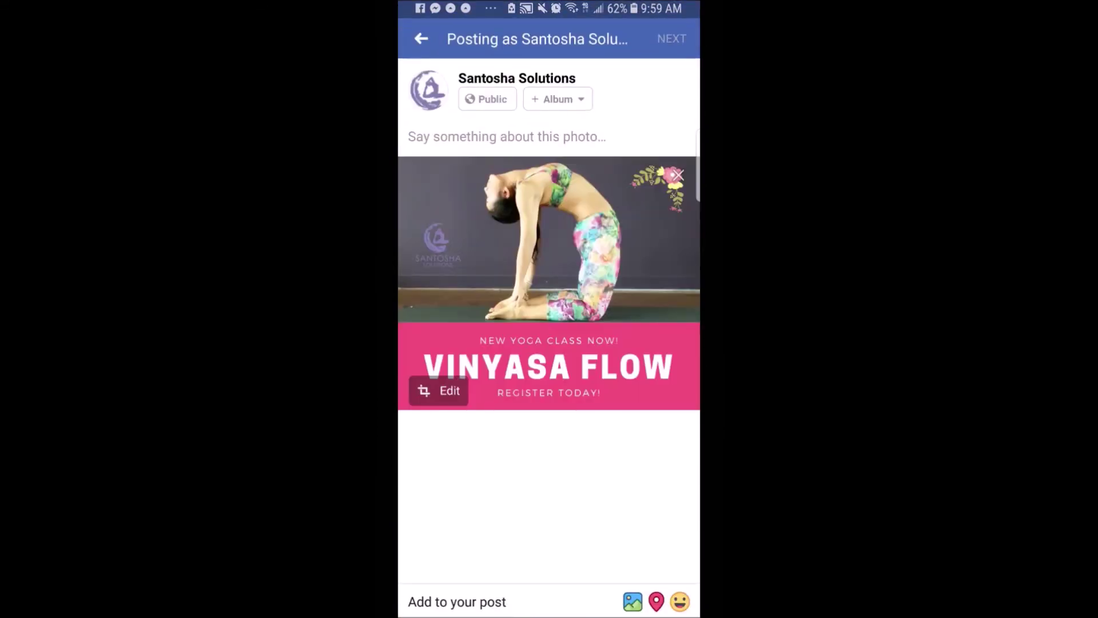
Caption the photo post "Sample text" and proceed to its publishing options
click(507, 137)
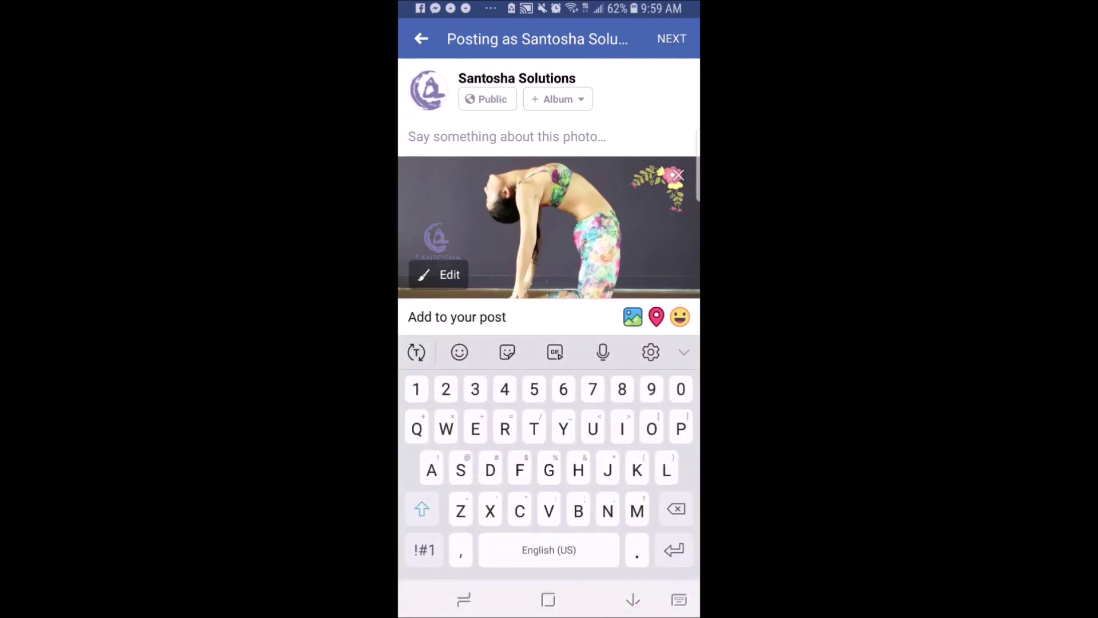
text(Sample text)
click(633, 599)
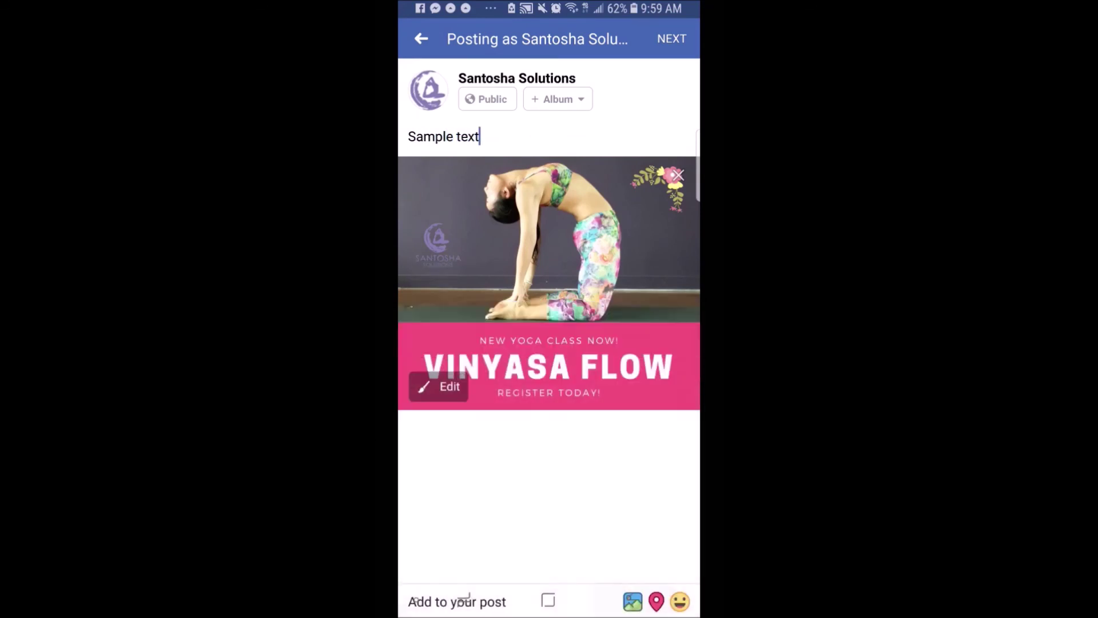
click(671, 39)
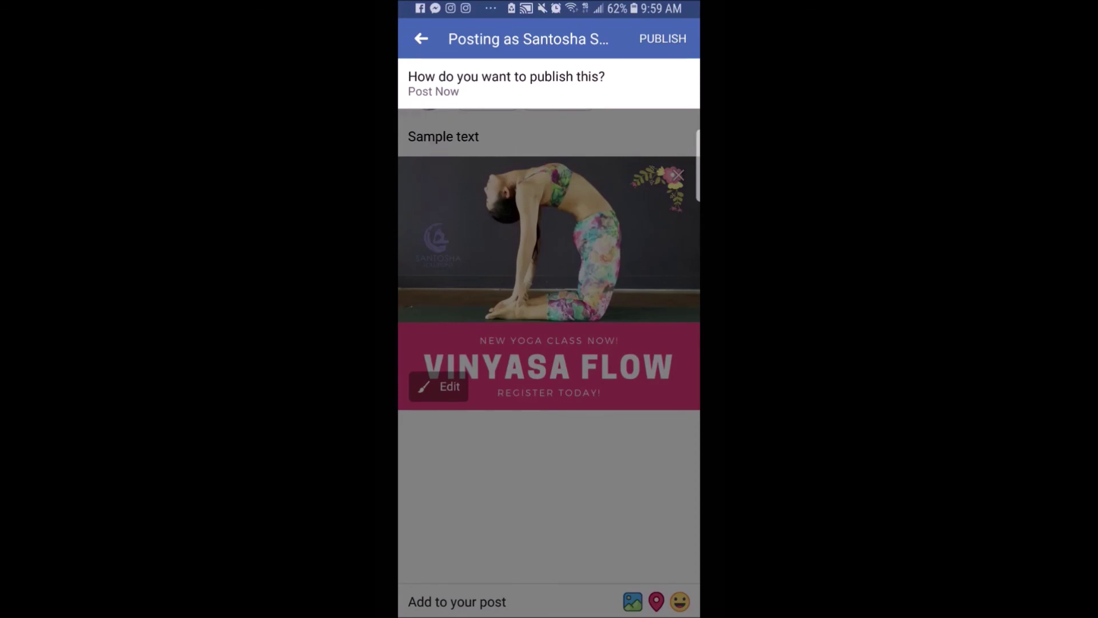
click(548, 599)
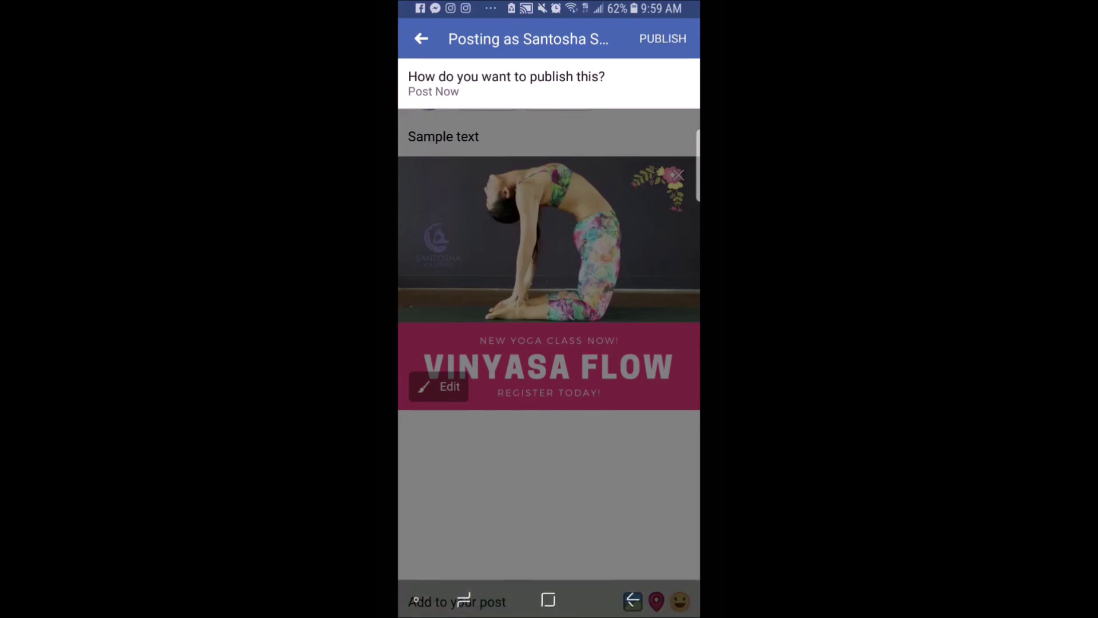